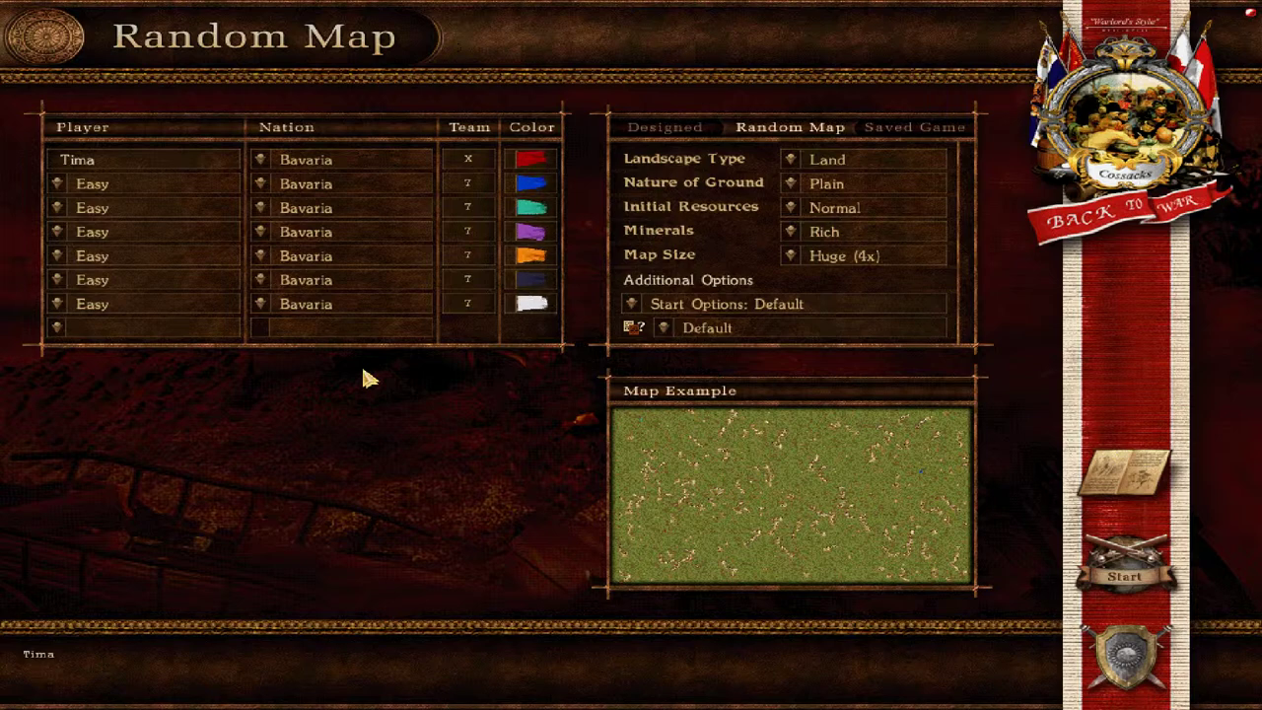
Select the Huge (4x) map size for the random map and set the autosave option to Never
{"action": "left_click", "coordinate": [791, 256]}
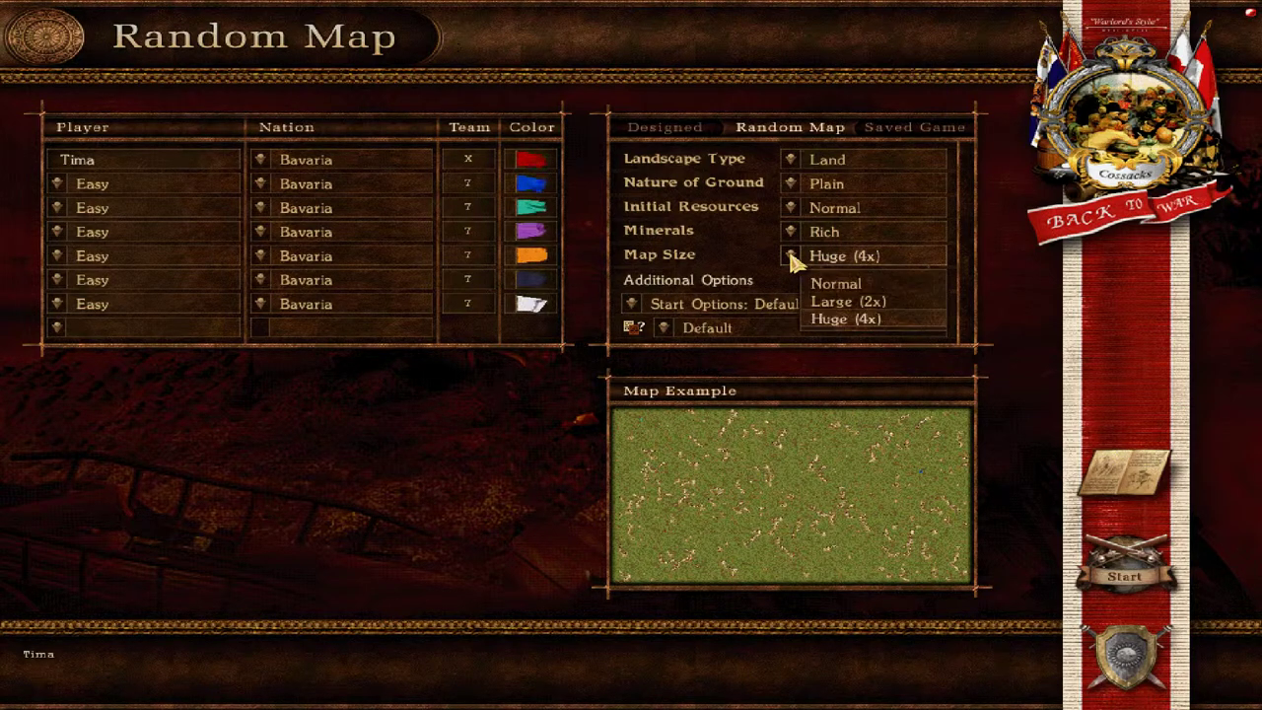
{"action": "left_click", "coordinate": [846, 320]}
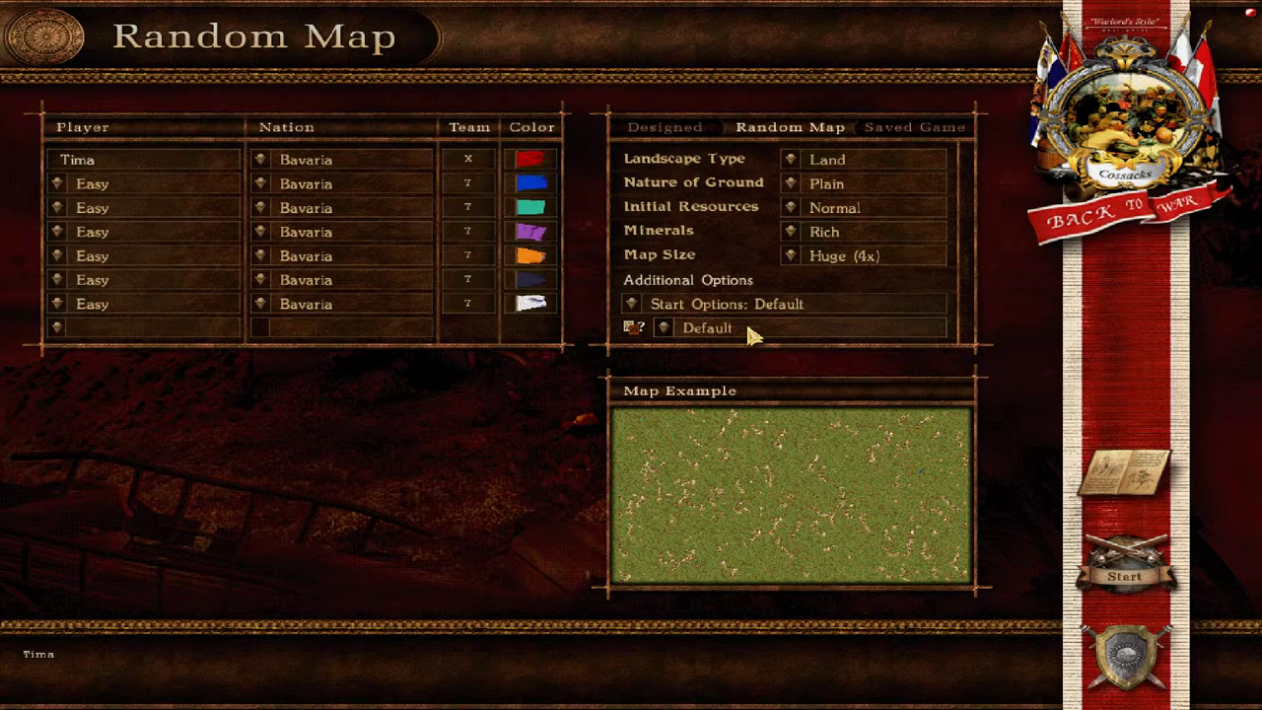
{"action": "left_click", "coordinate": [633, 306]}
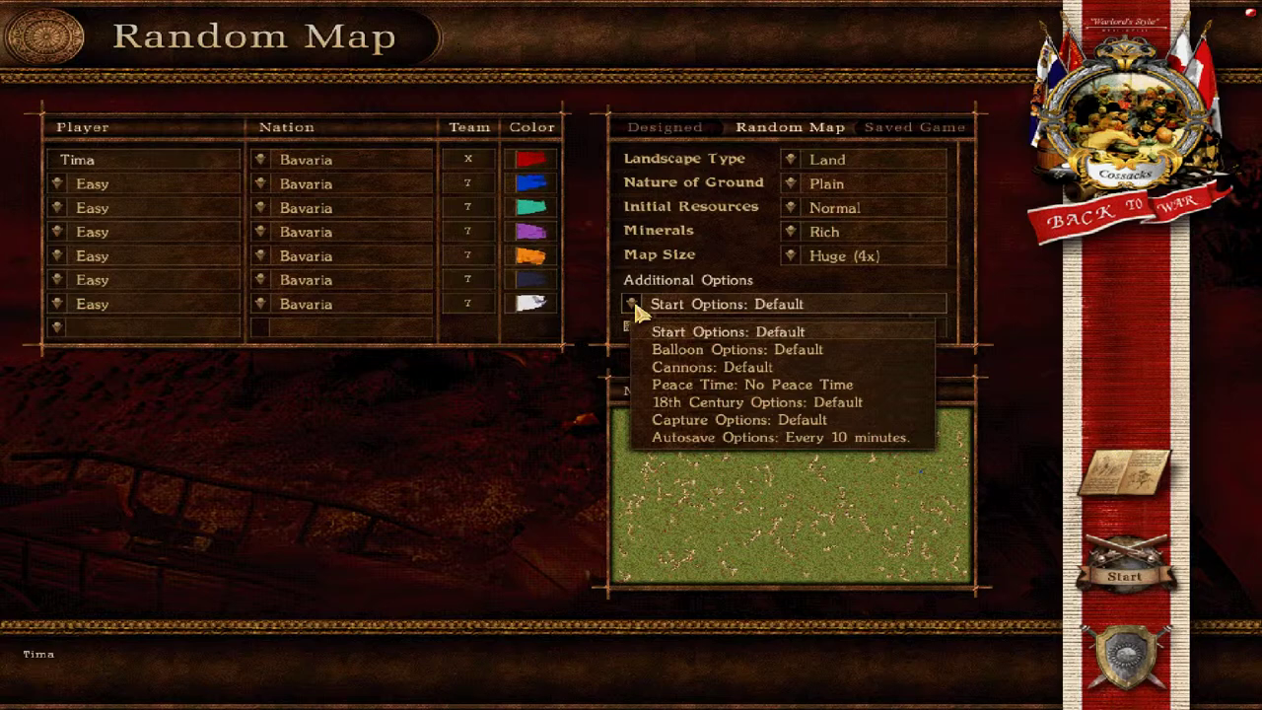
{"action": "left_click", "coordinate": [690, 436]}
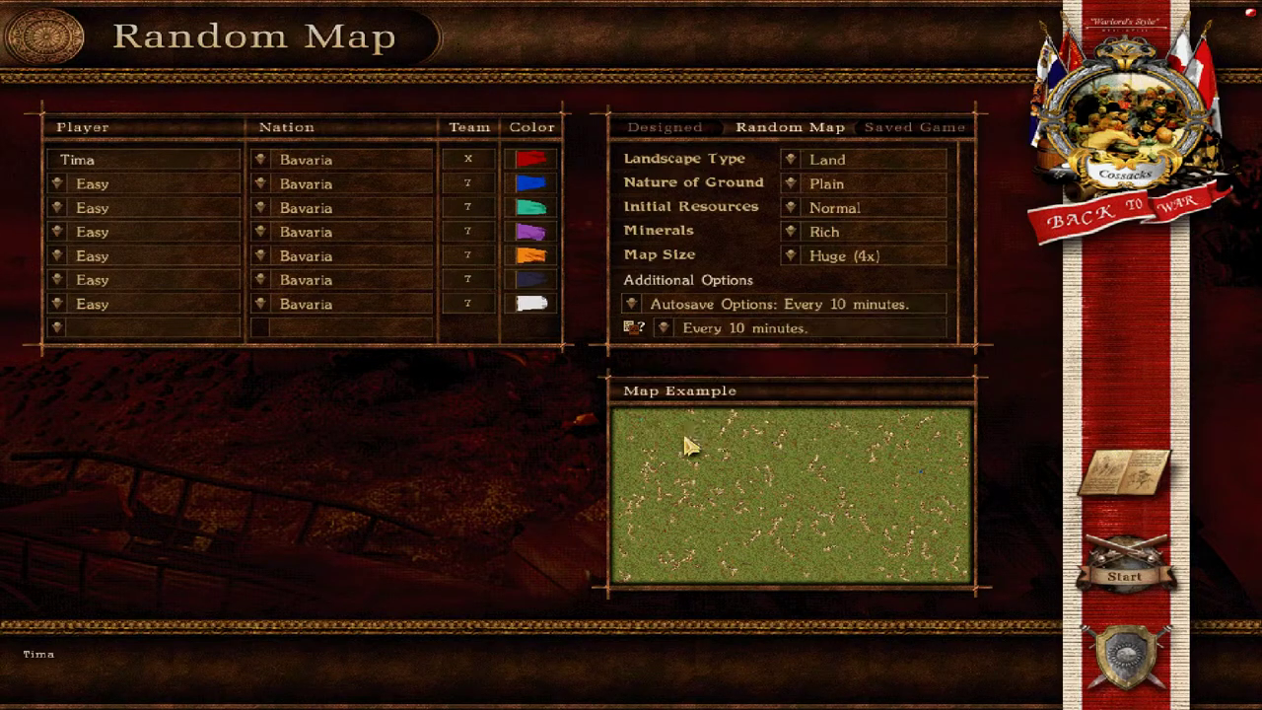
{"action": "left_click", "coordinate": [667, 329]}
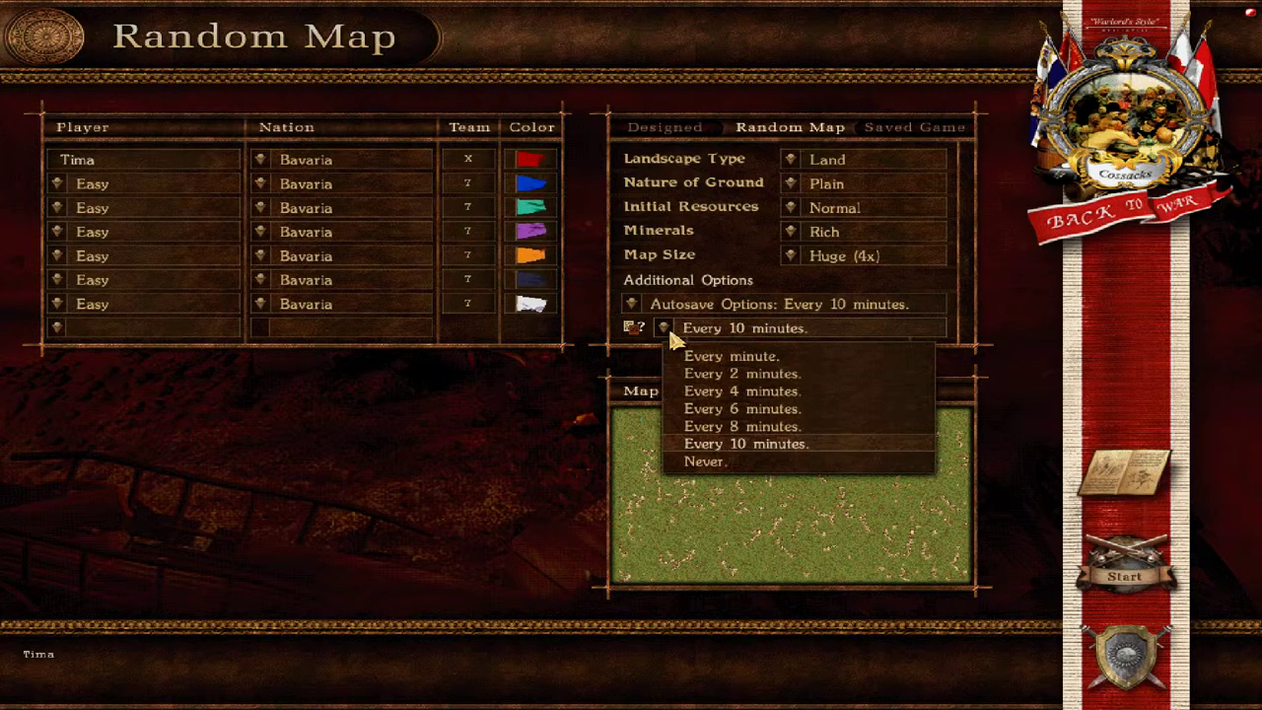
{"action": "left_click", "coordinate": [704, 462]}
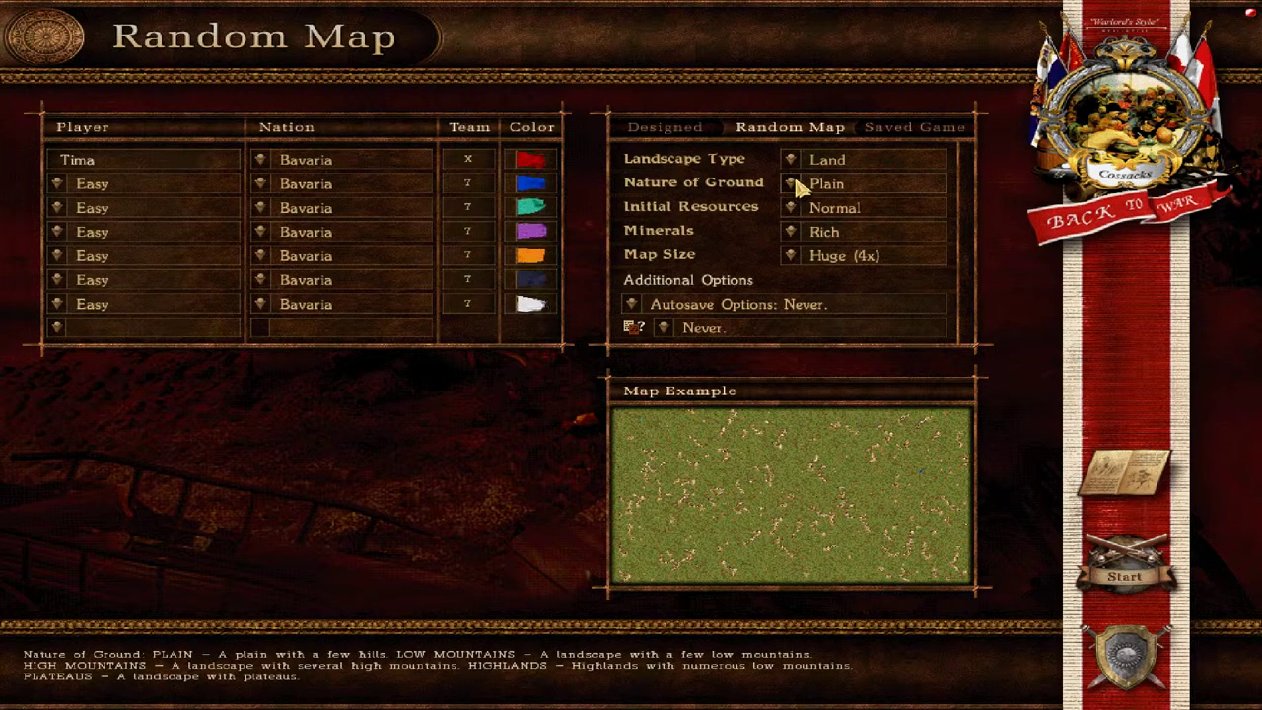
{"action": "left_click", "coordinate": [791, 182]}
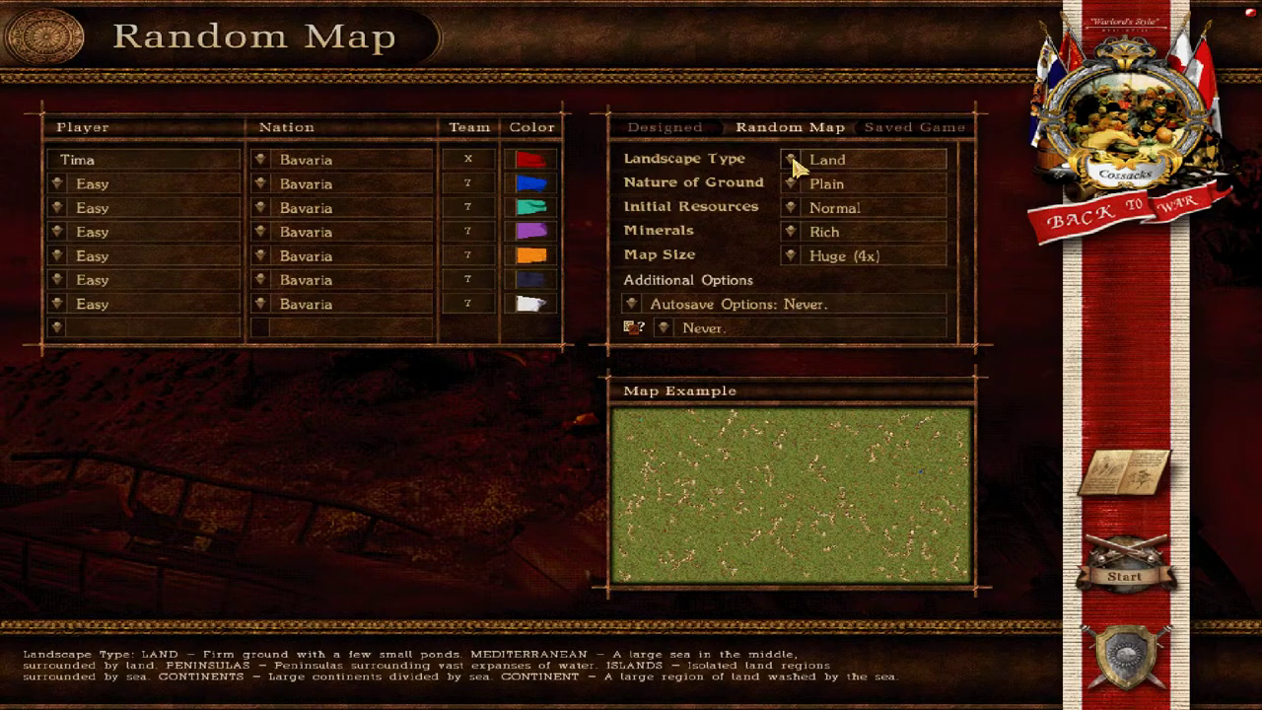
{"action": "left_click", "coordinate": [792, 161]}
{"action": "left_click", "coordinate": [793, 163]}
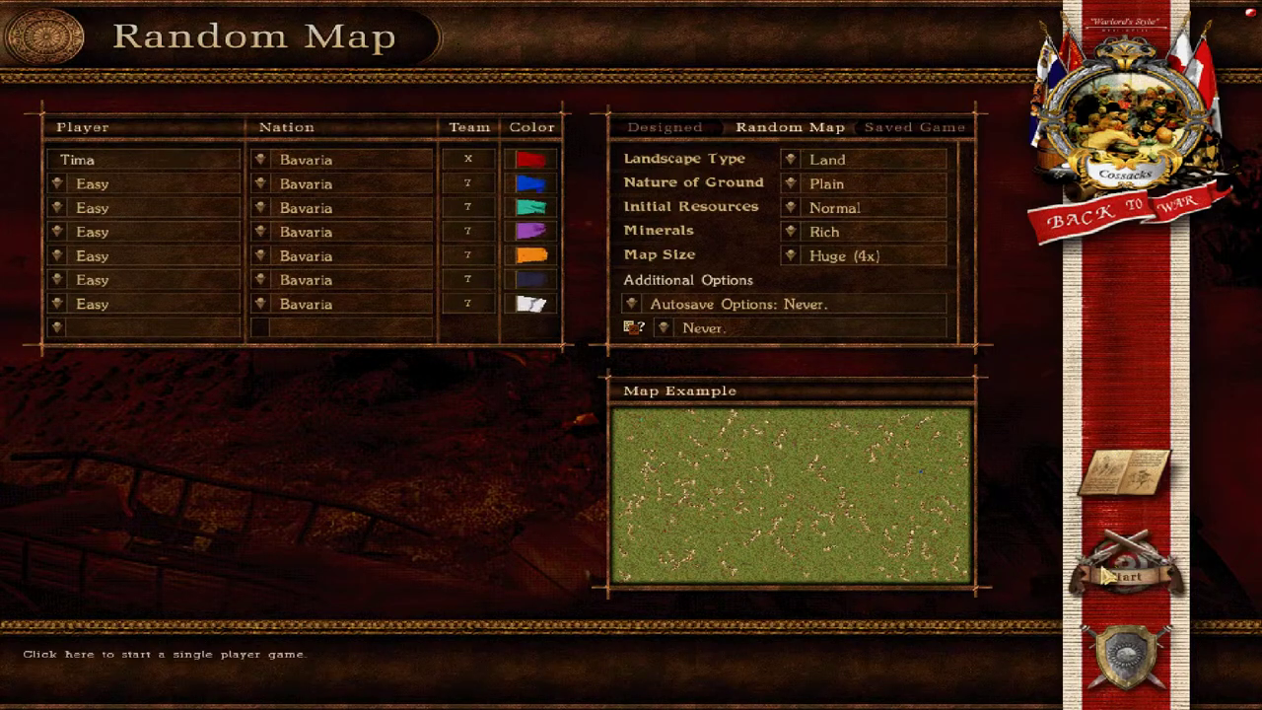
Leave the random map setup and exit the game to the desktop
{"action": "left_click", "coordinate": [1127, 656]}
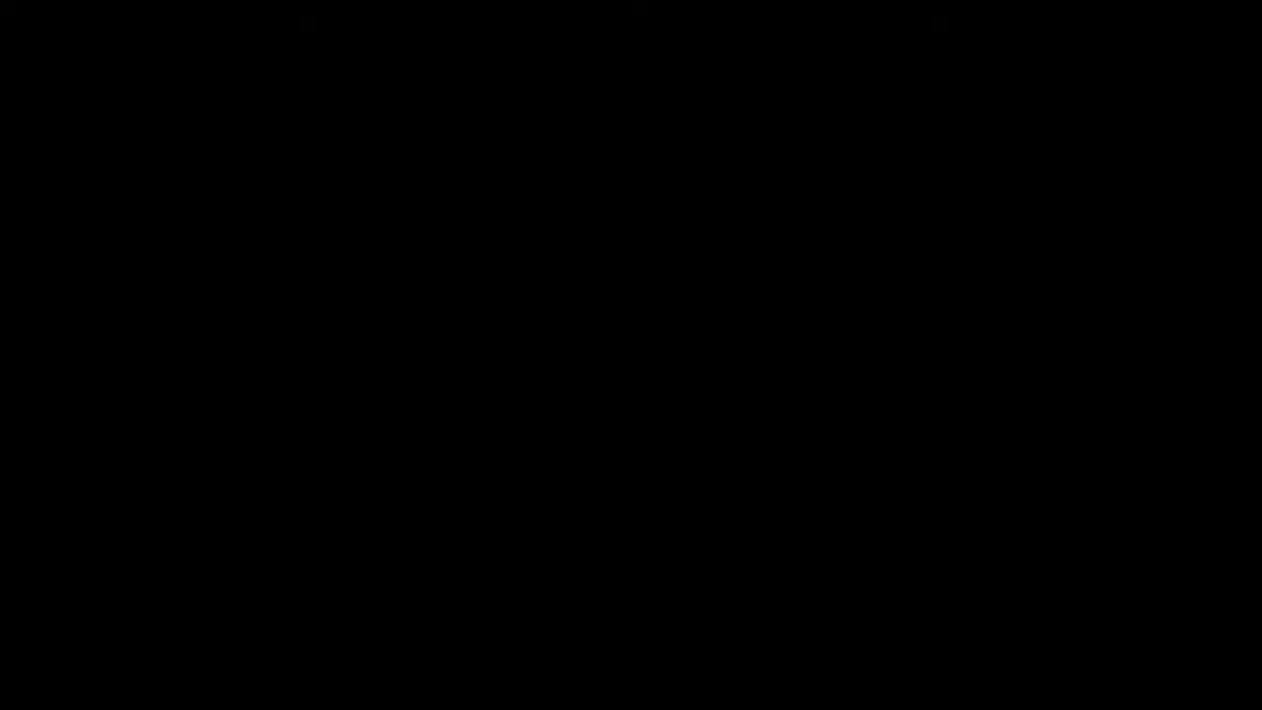
{"action": "left_click", "coordinate": [473, 580]}
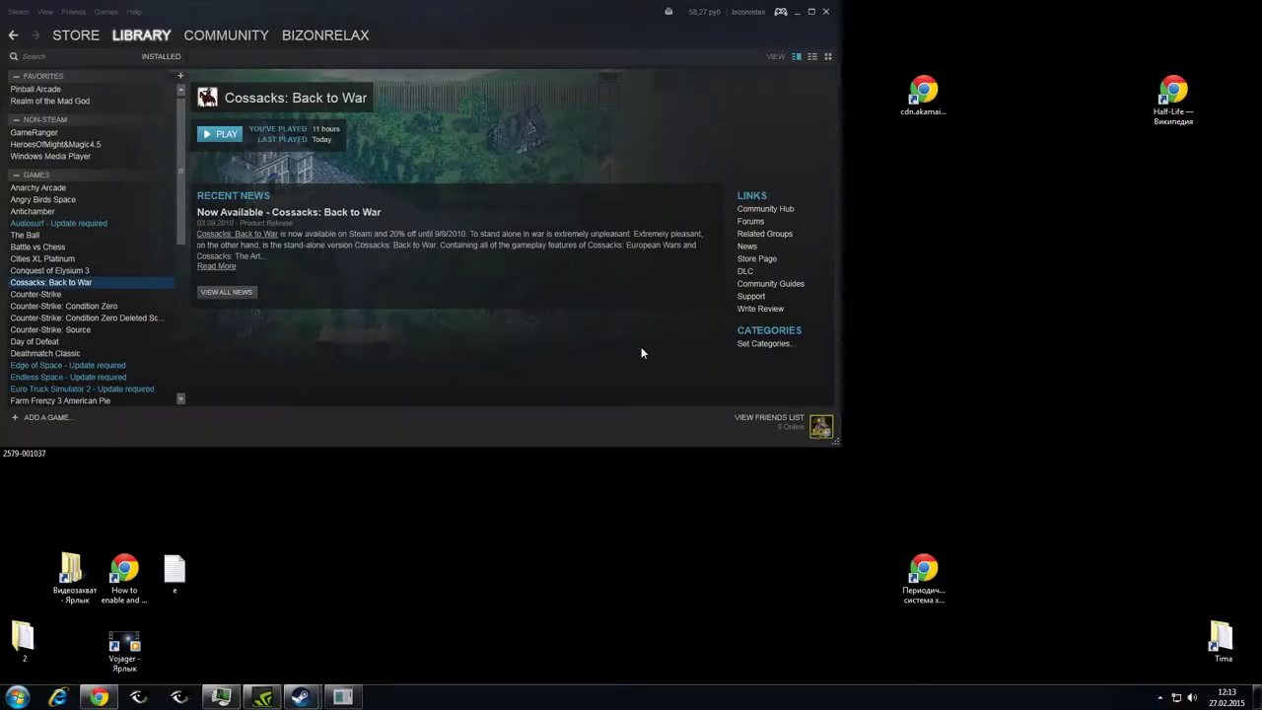
Set the game language of Cossacks: Back to War to Русский (Russian) in its Steam properties and close them
{"action": "right_click", "coordinate": [28, 282]}
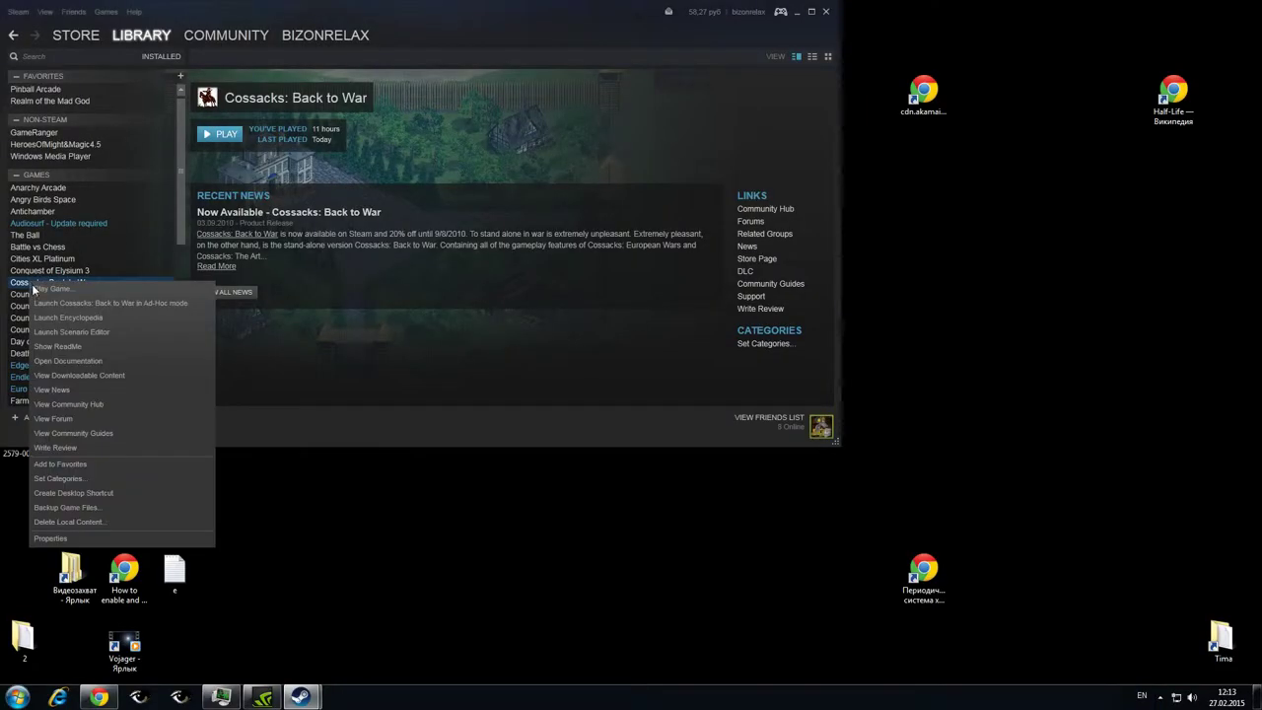
{"action": "left_click", "coordinate": [49, 538]}
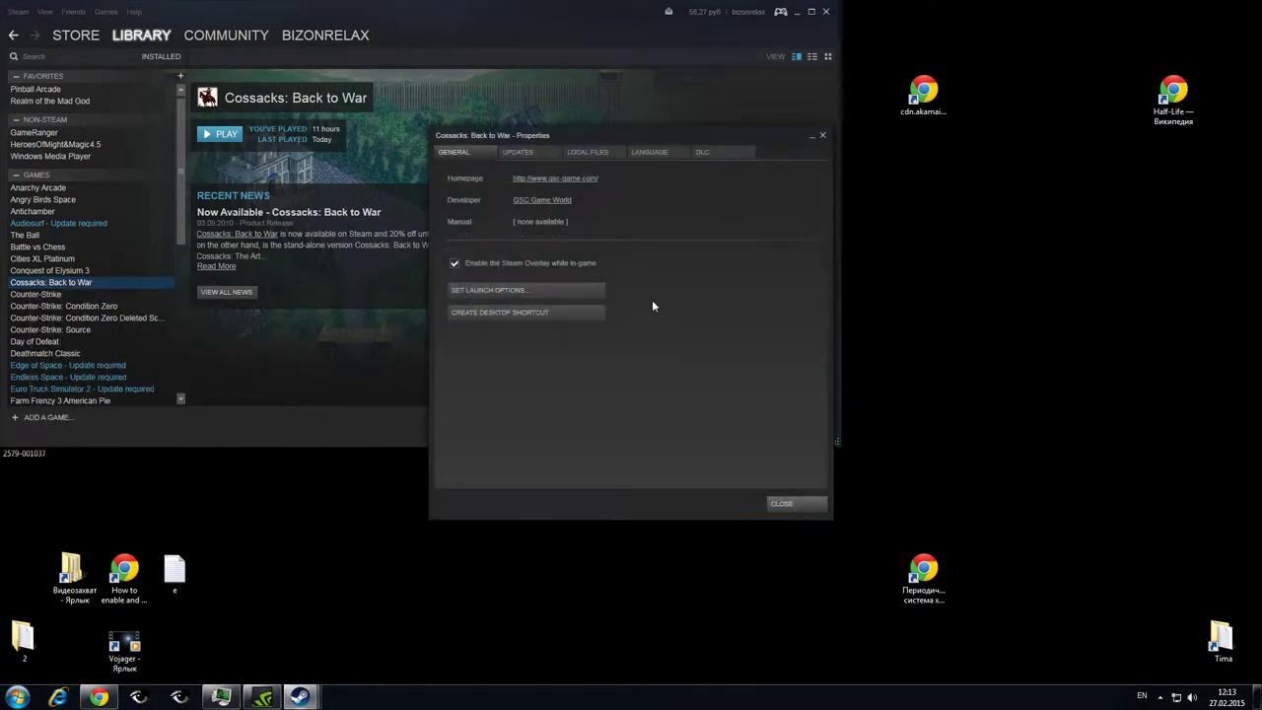
{"action": "left_click", "coordinate": [657, 151]}
{"action": "left_click", "coordinate": [624, 197]}
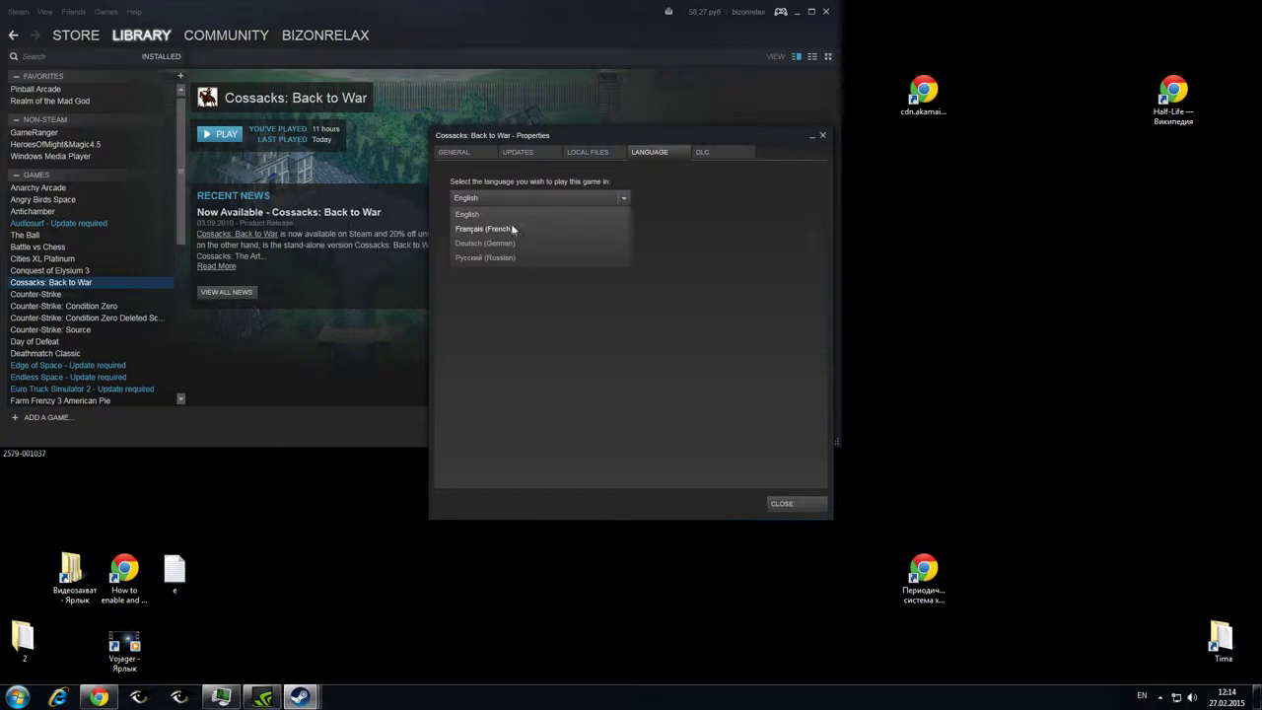
{"action": "left_click", "coordinate": [471, 257]}
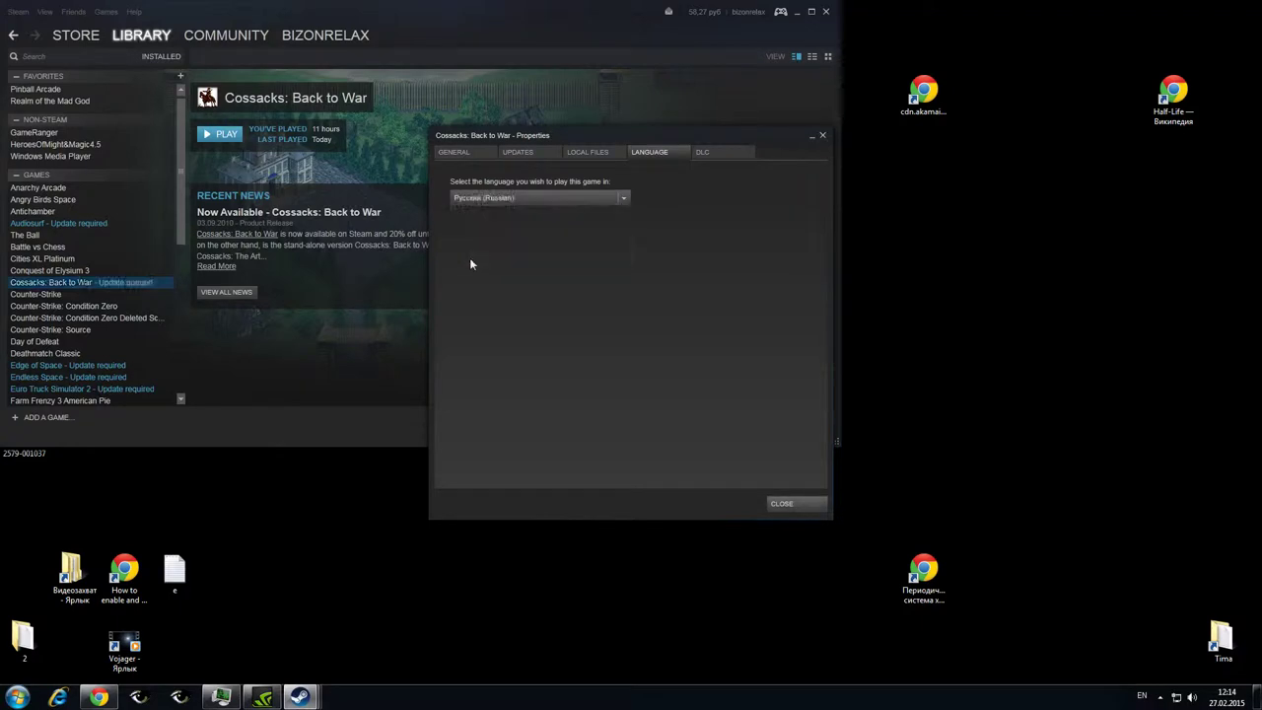
{"action": "left_click", "coordinate": [783, 503]}
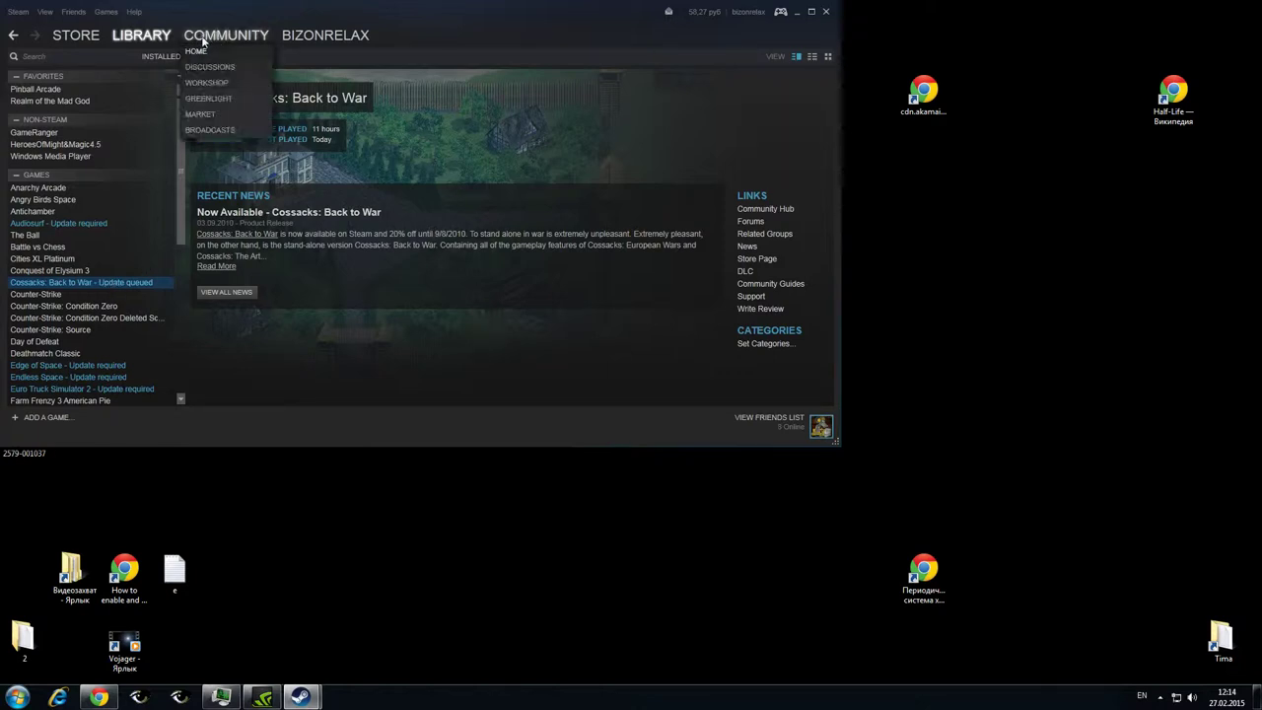
Open the Steam download list and start the scheduled Cossacks: Back to War update immediately
{"action": "mouse_move", "coordinate": [143, 40]}
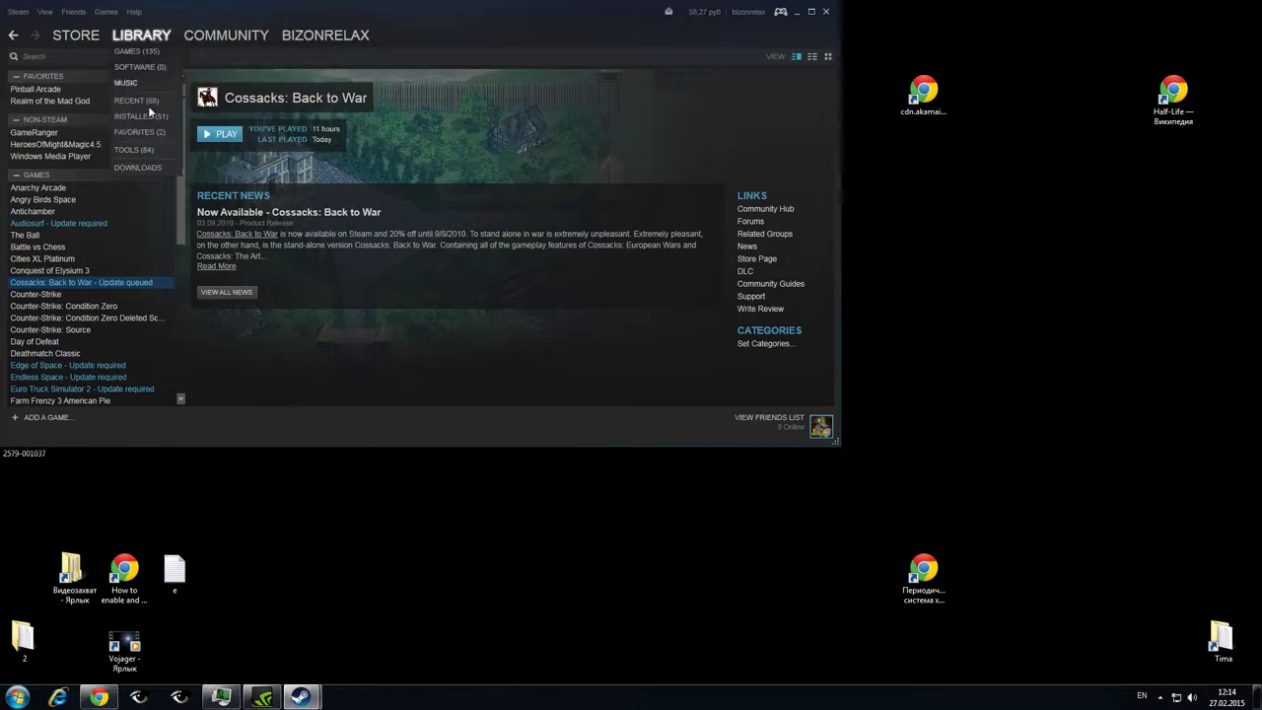
{"action": "left_click", "coordinate": [137, 167]}
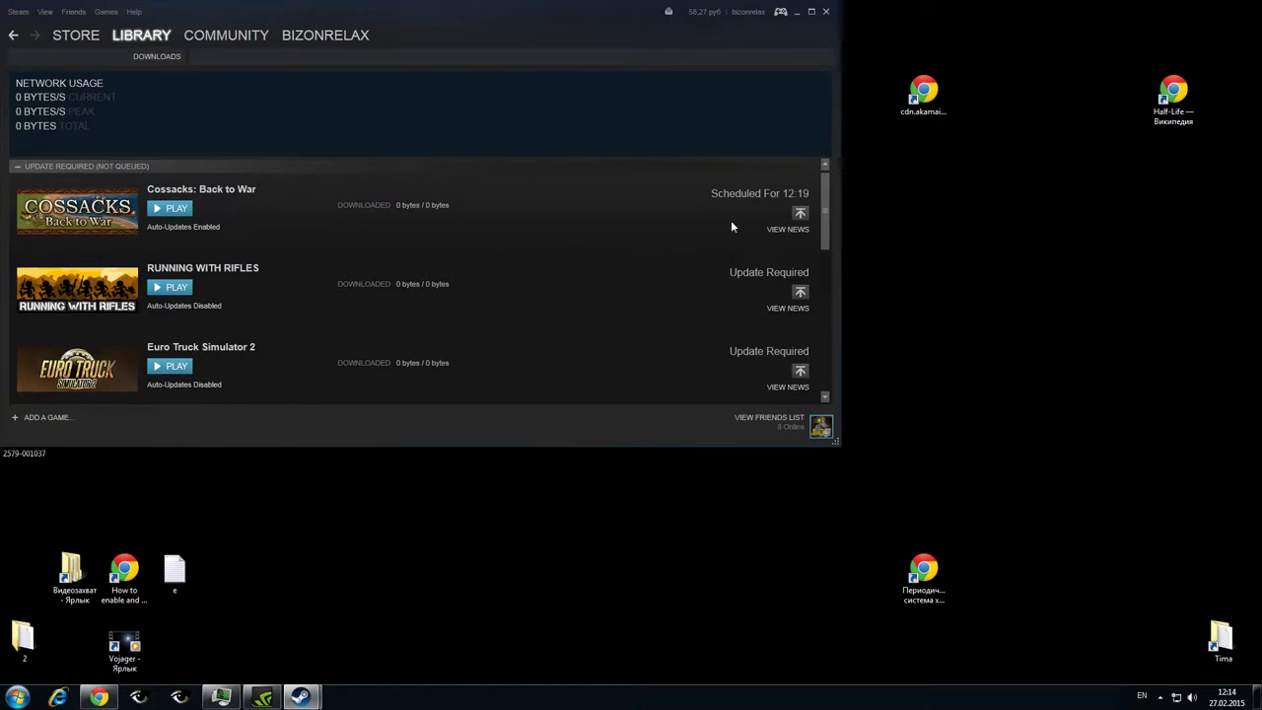
{"action": "left_click", "coordinate": [801, 214]}
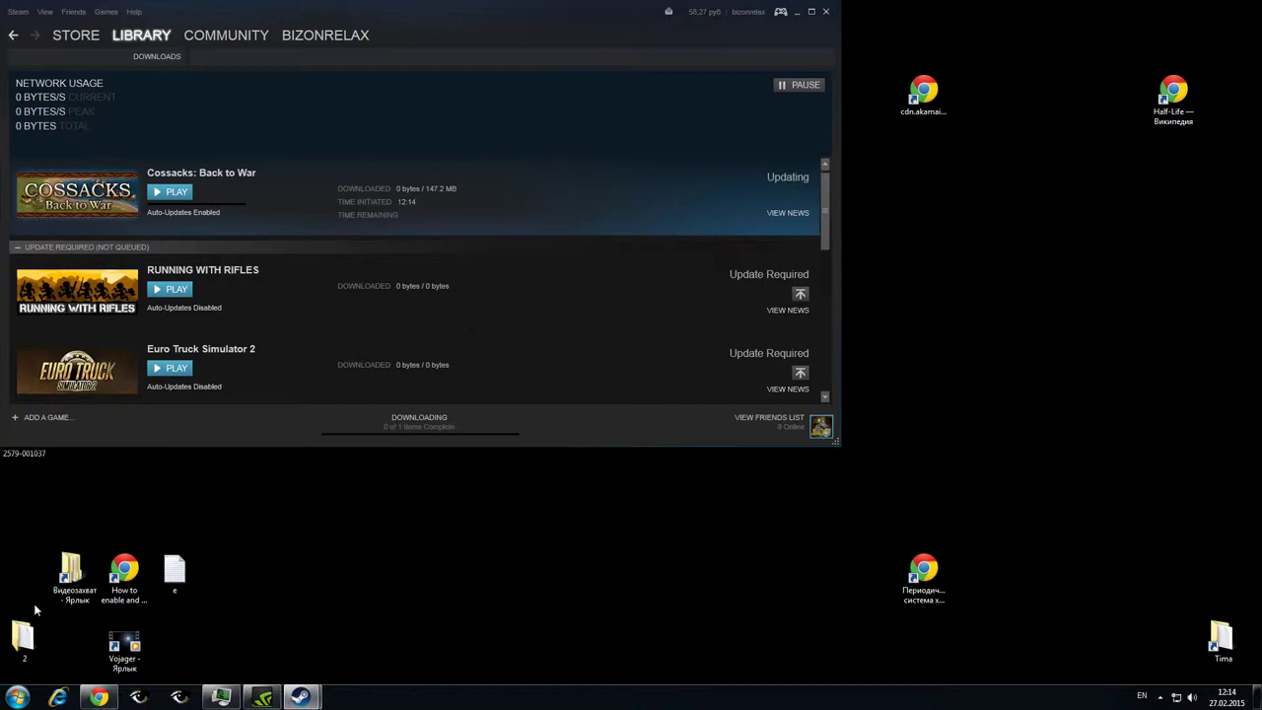
Open the Видеозахват folder from the desktop, look inside its Desktop subfolder, and open the dmcr subfolder
{"action": "double_click", "coordinate": [71, 573]}
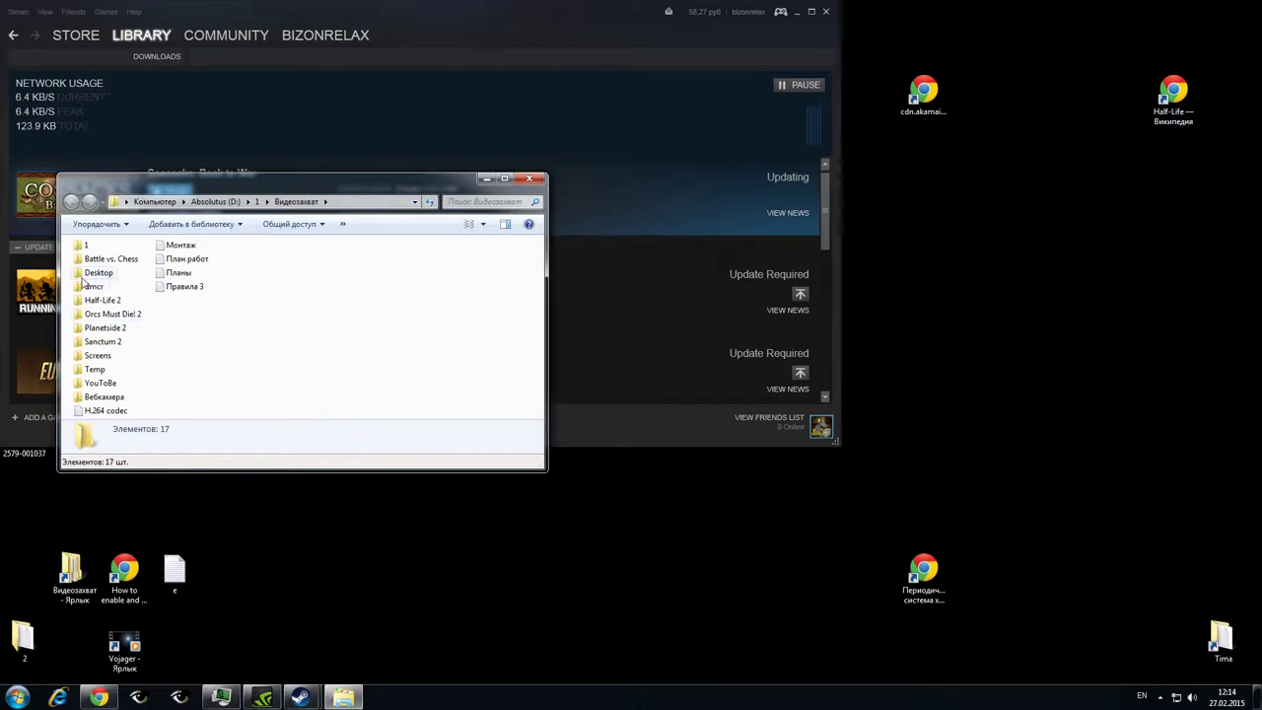
{"action": "double_click", "coordinate": [85, 274]}
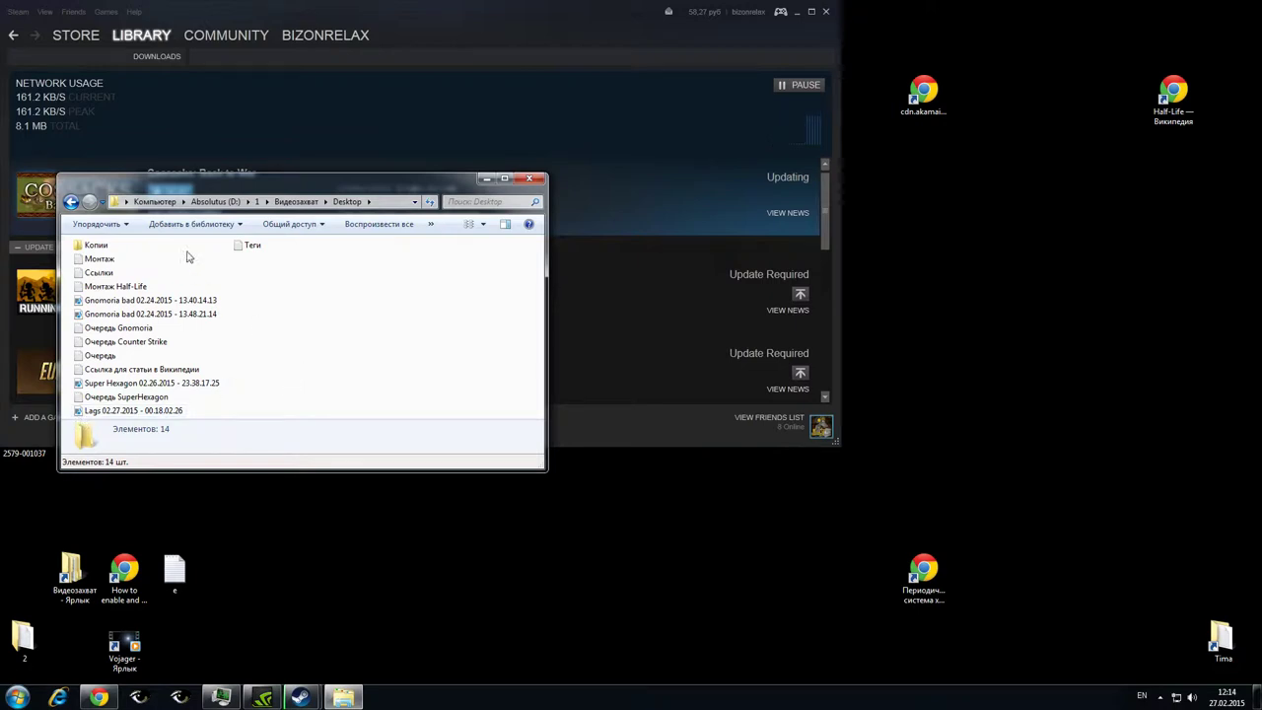
{"action": "left_click", "coordinate": [71, 202]}
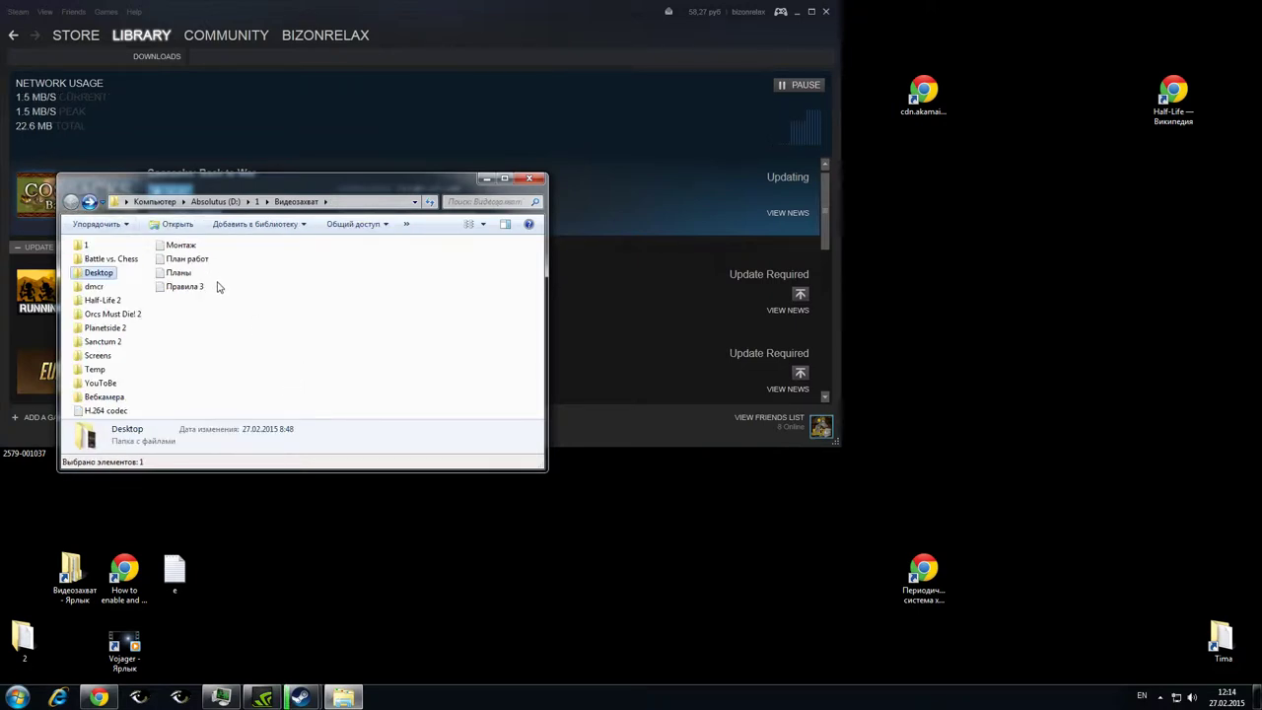
{"action": "double_click", "coordinate": [90, 286]}
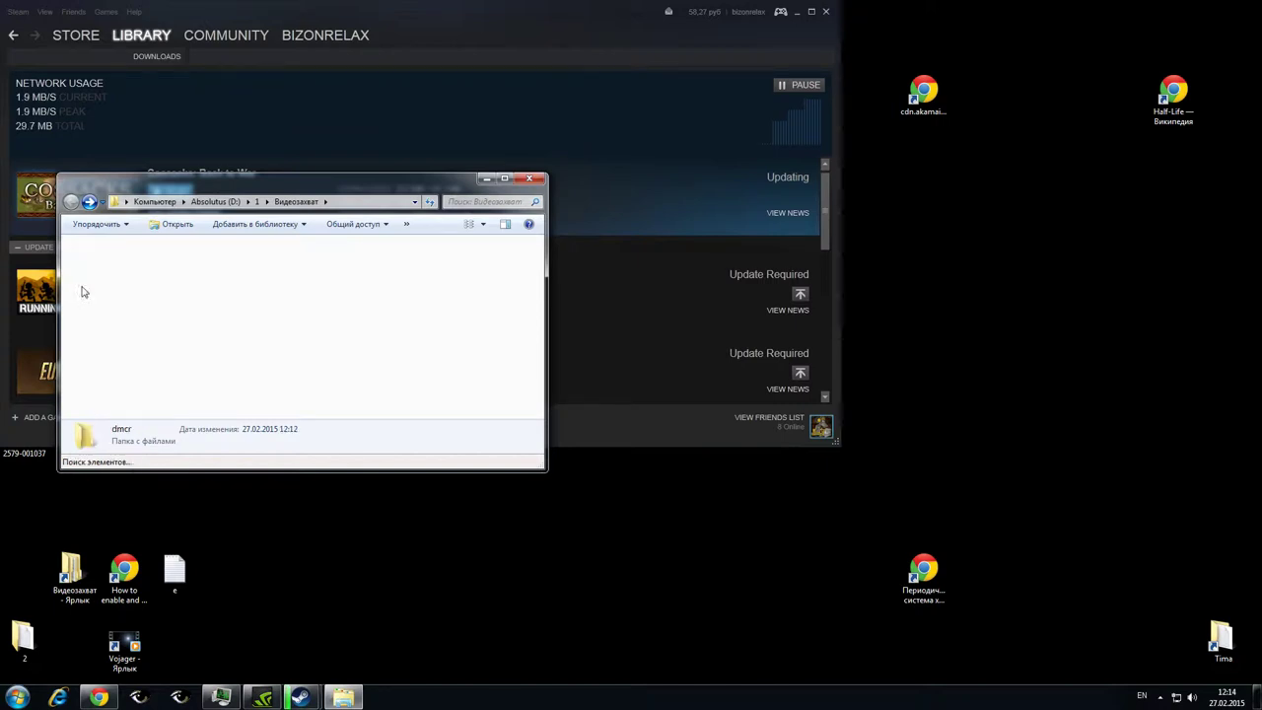
Try to play the video dmcr 02.27.2015 - 12.11.58.28 from the dmcr folder and dismiss the player's message
{"action": "left_click", "coordinate": [102, 288]}
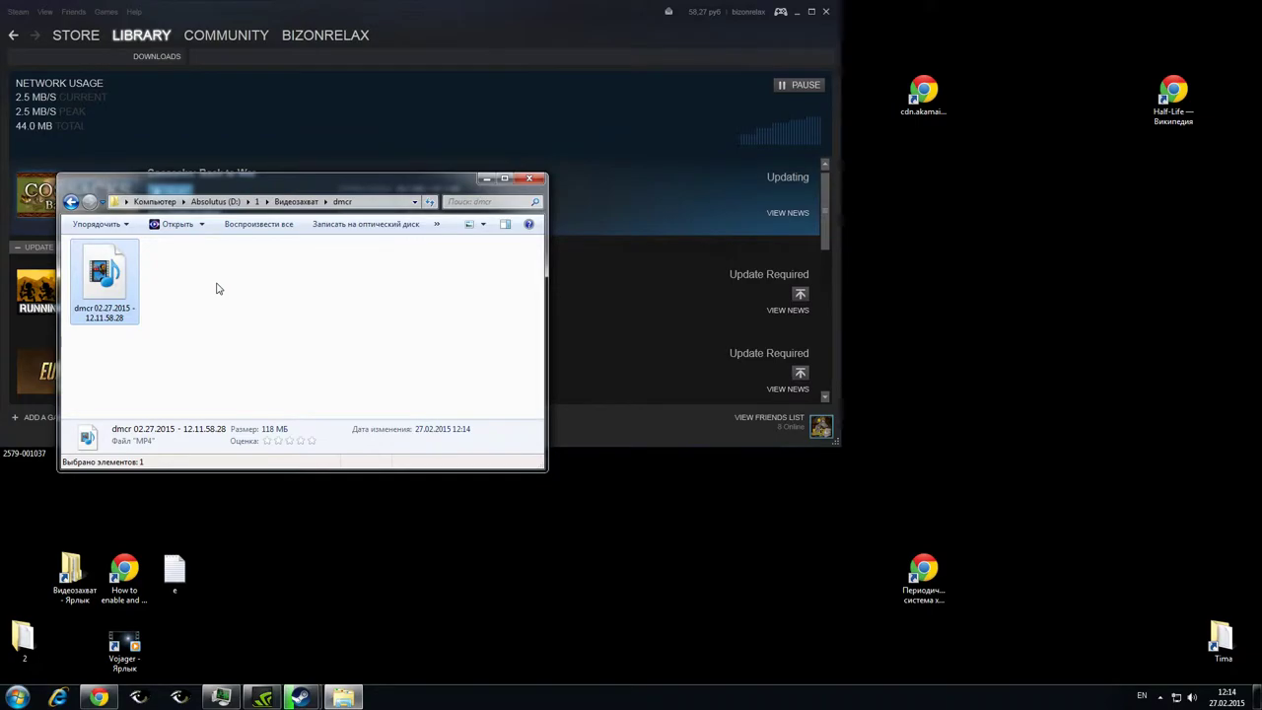
{"action": "key", "text": "Return"}
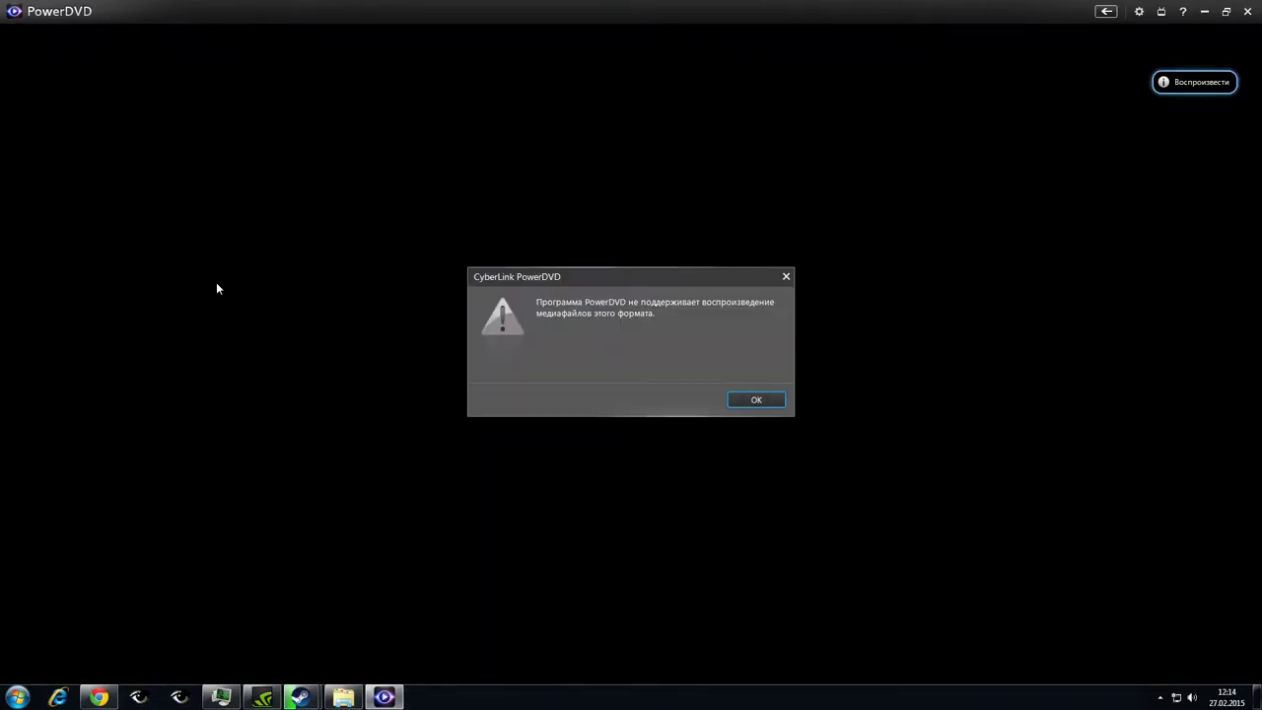
{"action": "left_click", "coordinate": [750, 401]}
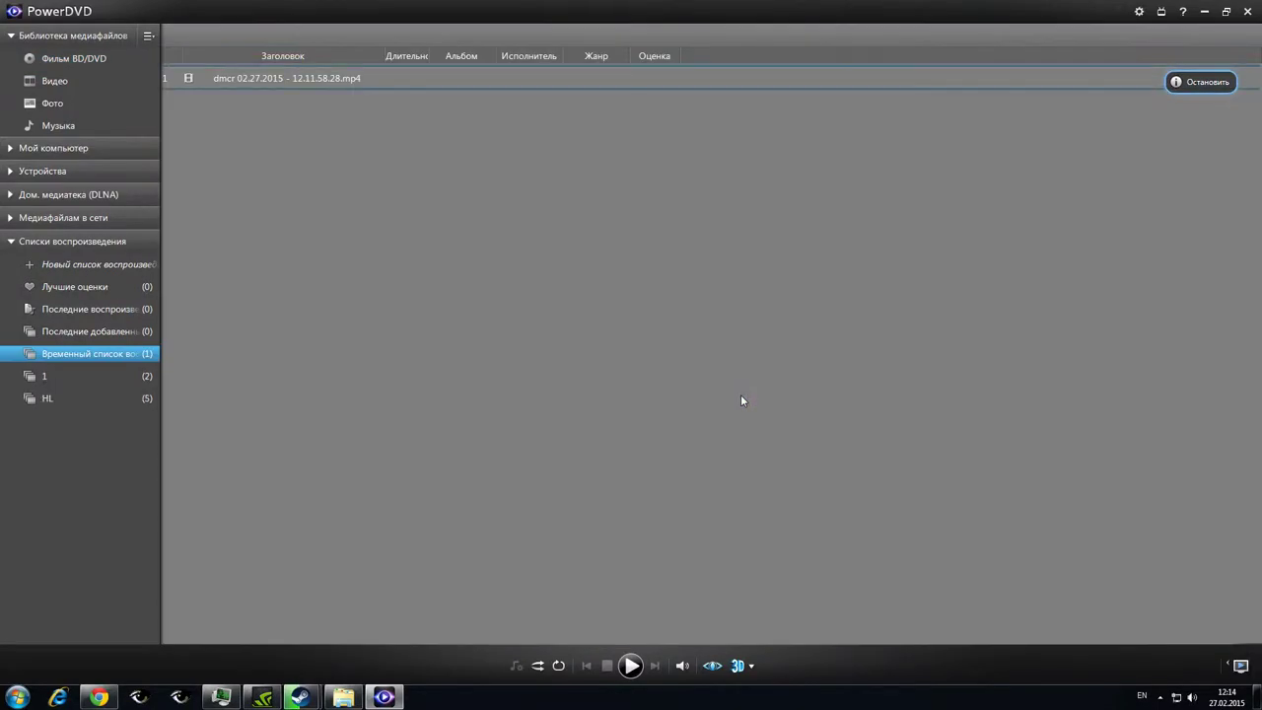
Restore PowerDVD to a smaller window and try to play the dmcr video by adding it from the folder
{"action": "left_click", "coordinate": [1226, 11]}
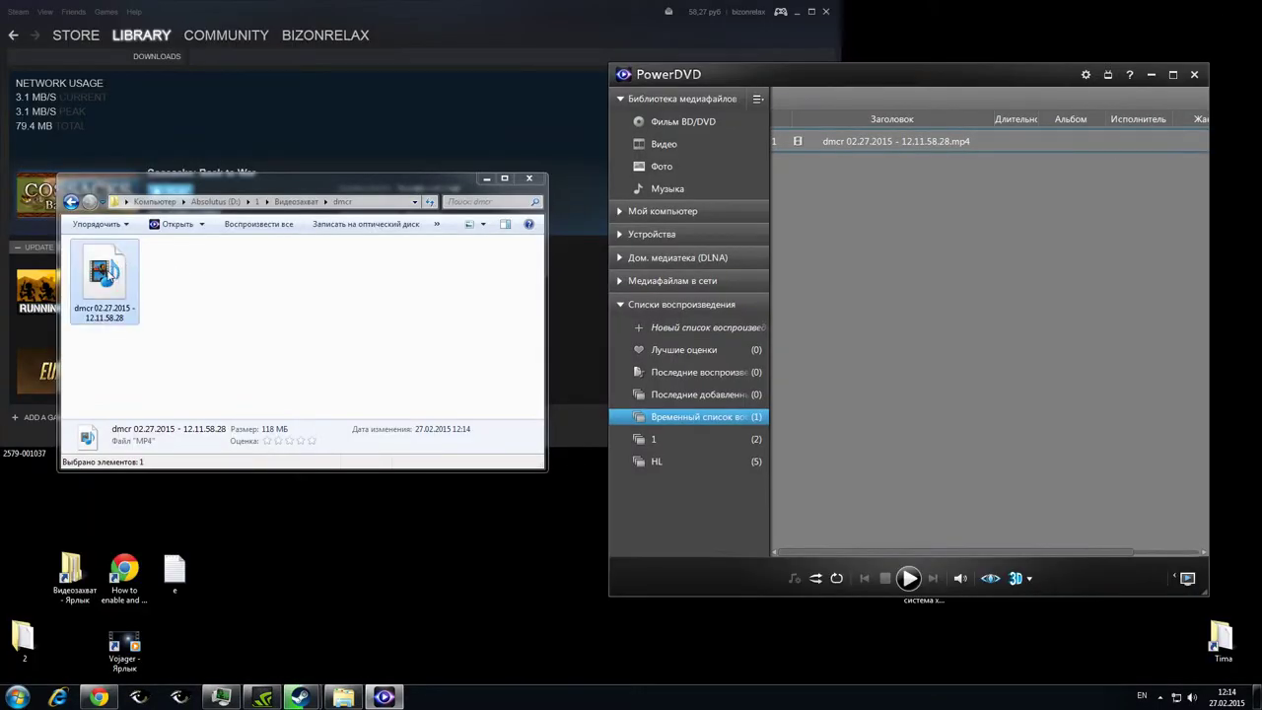
{"action": "left_click_drag", "start_coordinate": [899, 244], "coordinate": [899, 243]}
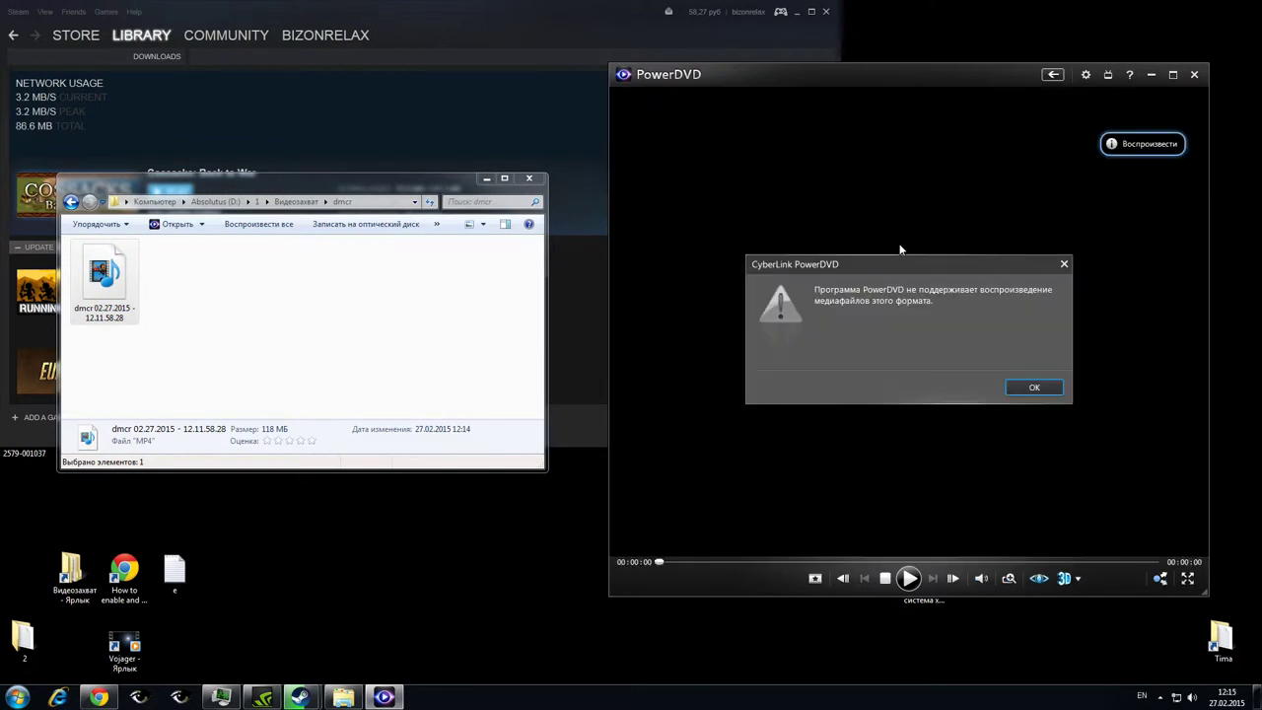
{"action": "left_click", "coordinate": [1034, 386]}
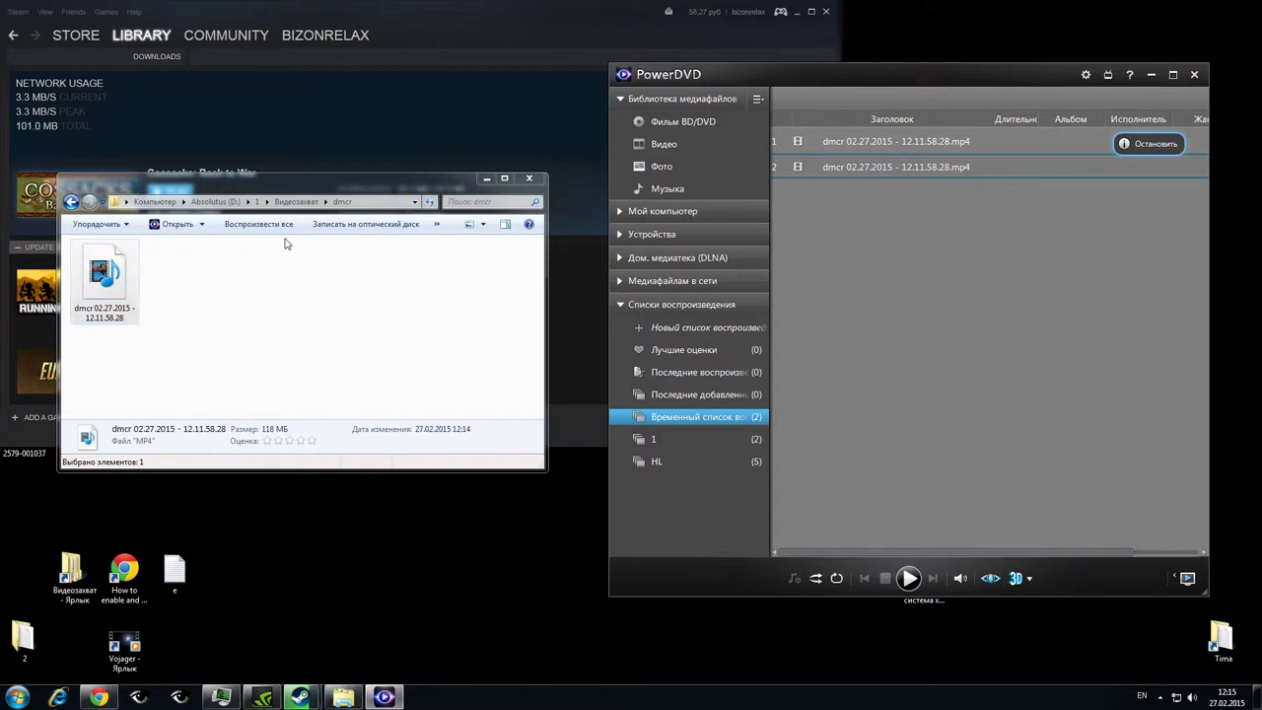
Return to the Видеозахват folder and inspect the details of dmcr and the contents of the Temp and 1 subfolders
{"action": "left_click", "coordinate": [293, 202]}
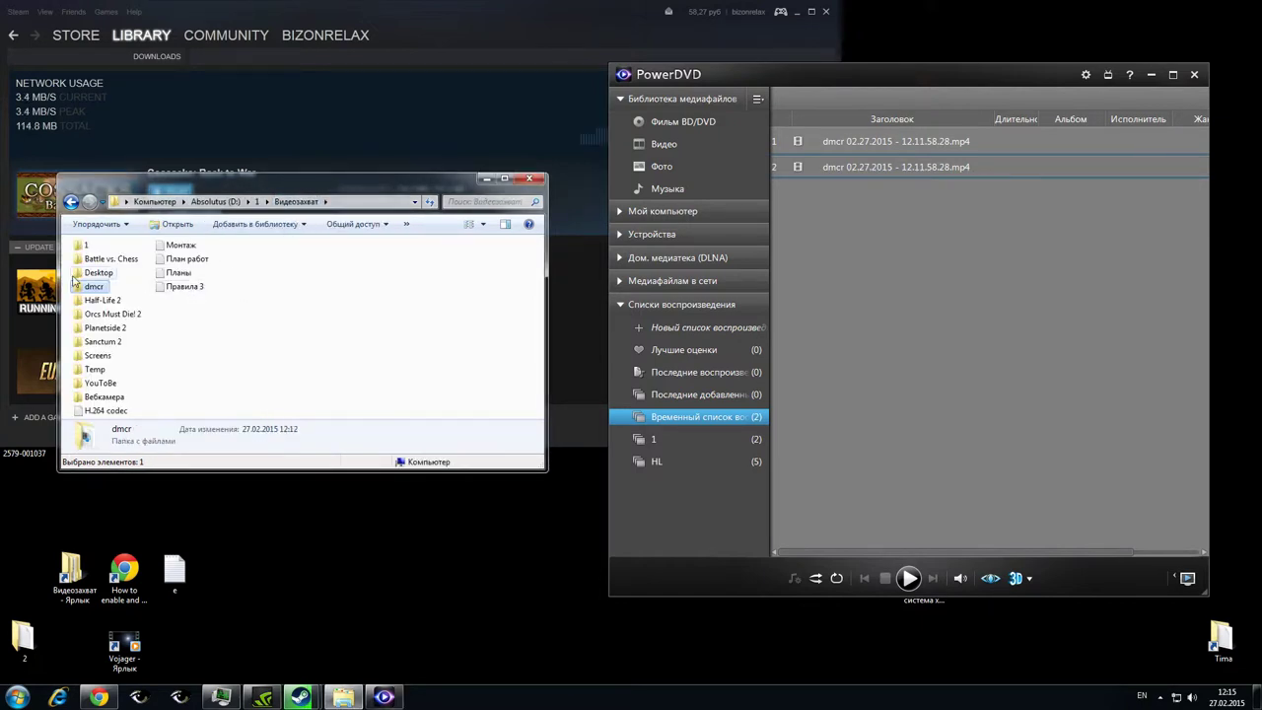
{"action": "left_click_drag", "start_coordinate": [186, 183], "coordinate": [201, 235]}
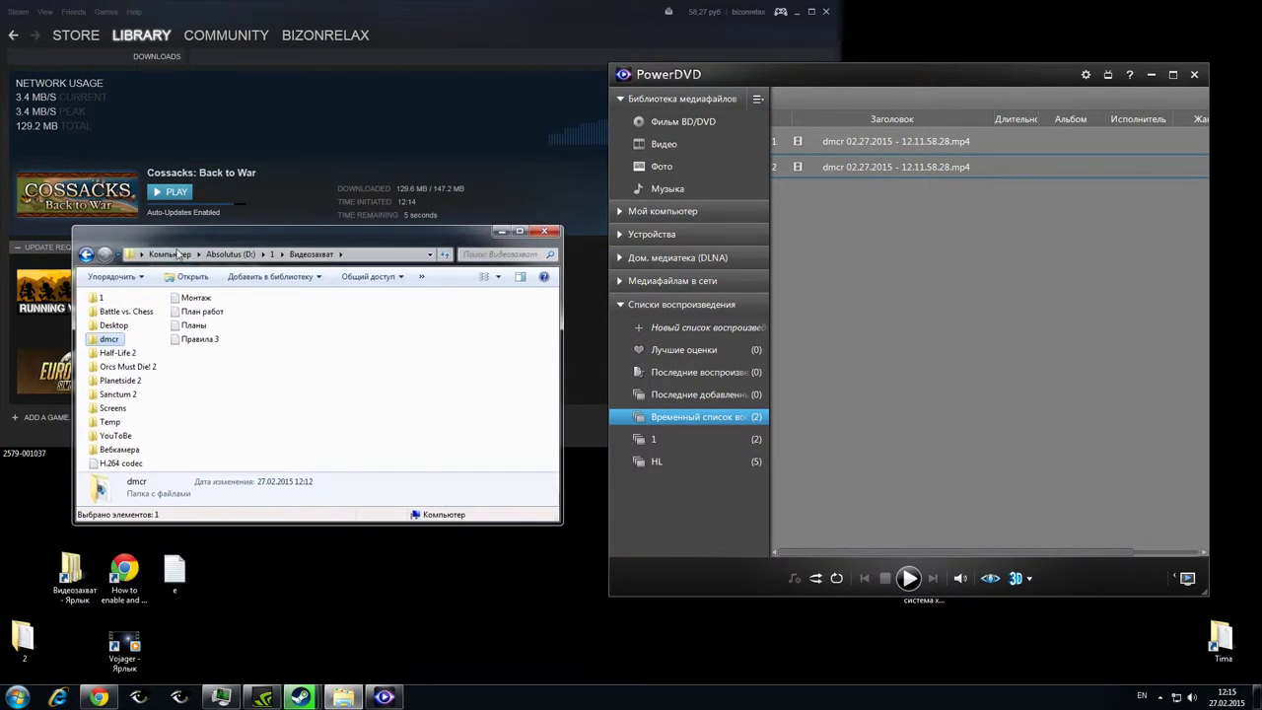
{"action": "mouse_move", "coordinate": [94, 342]}
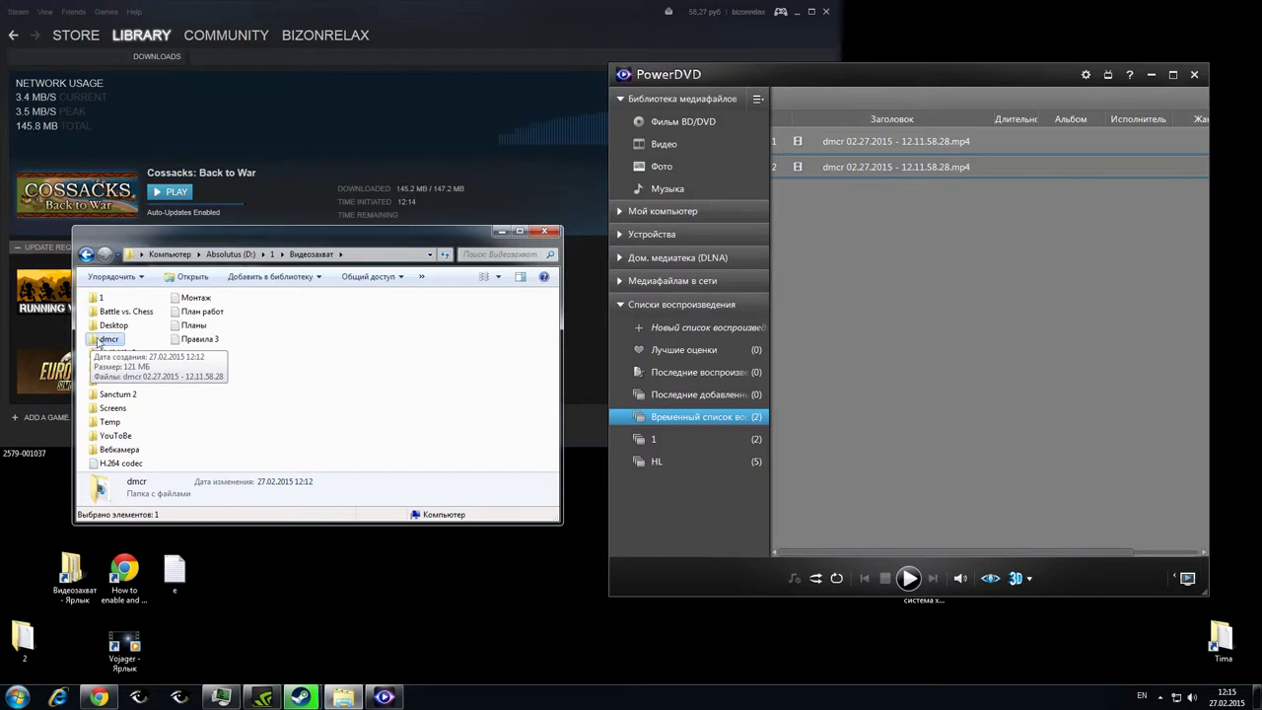
{"action": "left_click", "coordinate": [302, 406]}
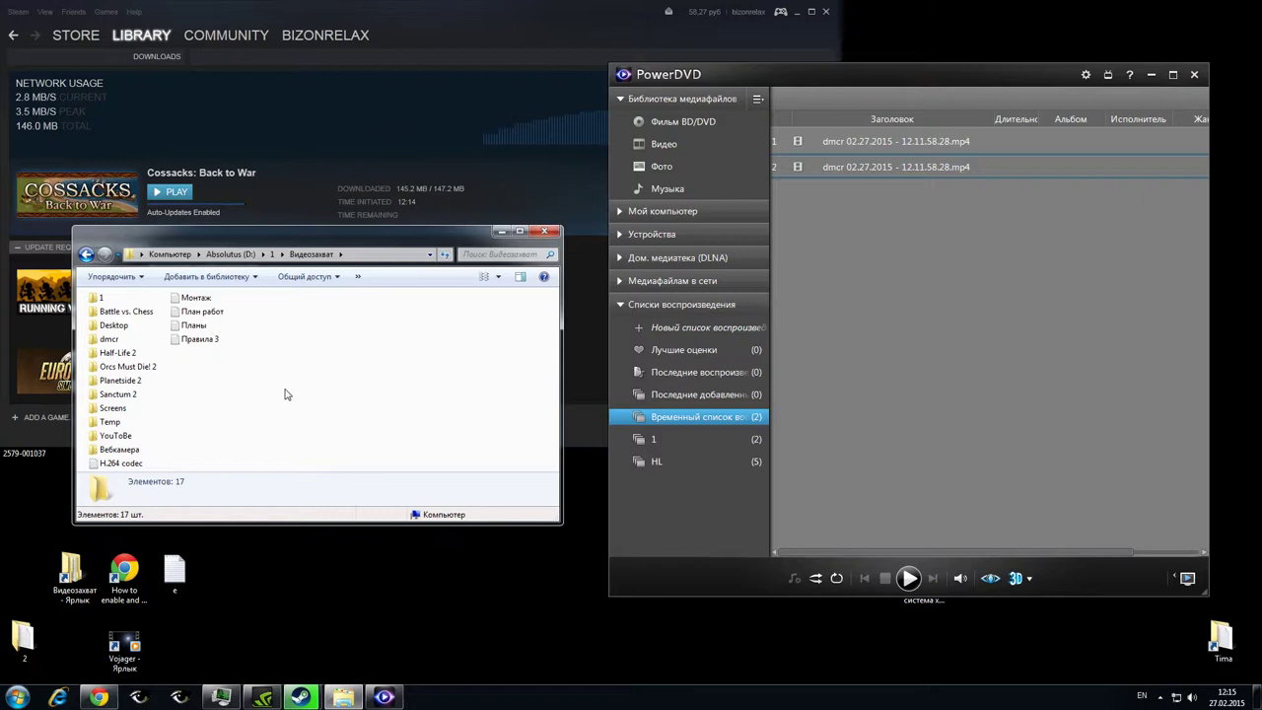
{"action": "double_click", "coordinate": [109, 421]}
{"action": "left_click", "coordinate": [86, 255]}
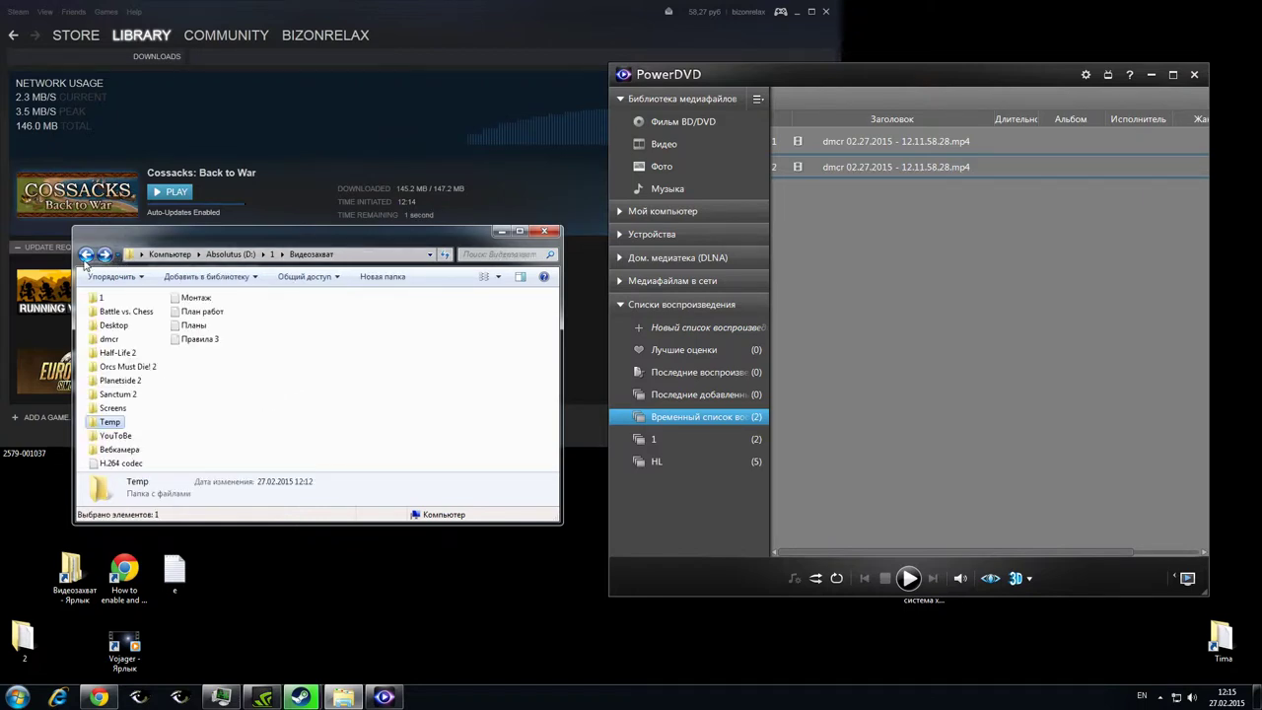
{"action": "double_click", "coordinate": [101, 299]}
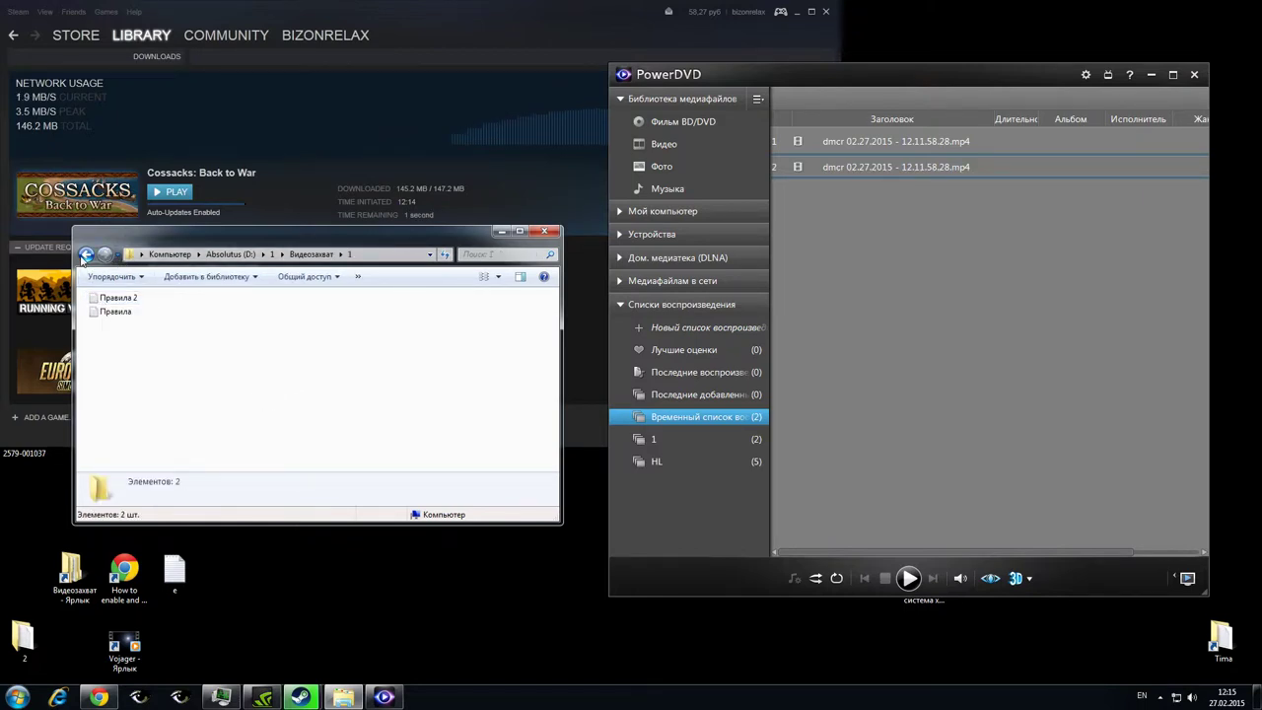
{"action": "left_click", "coordinate": [85, 256]}
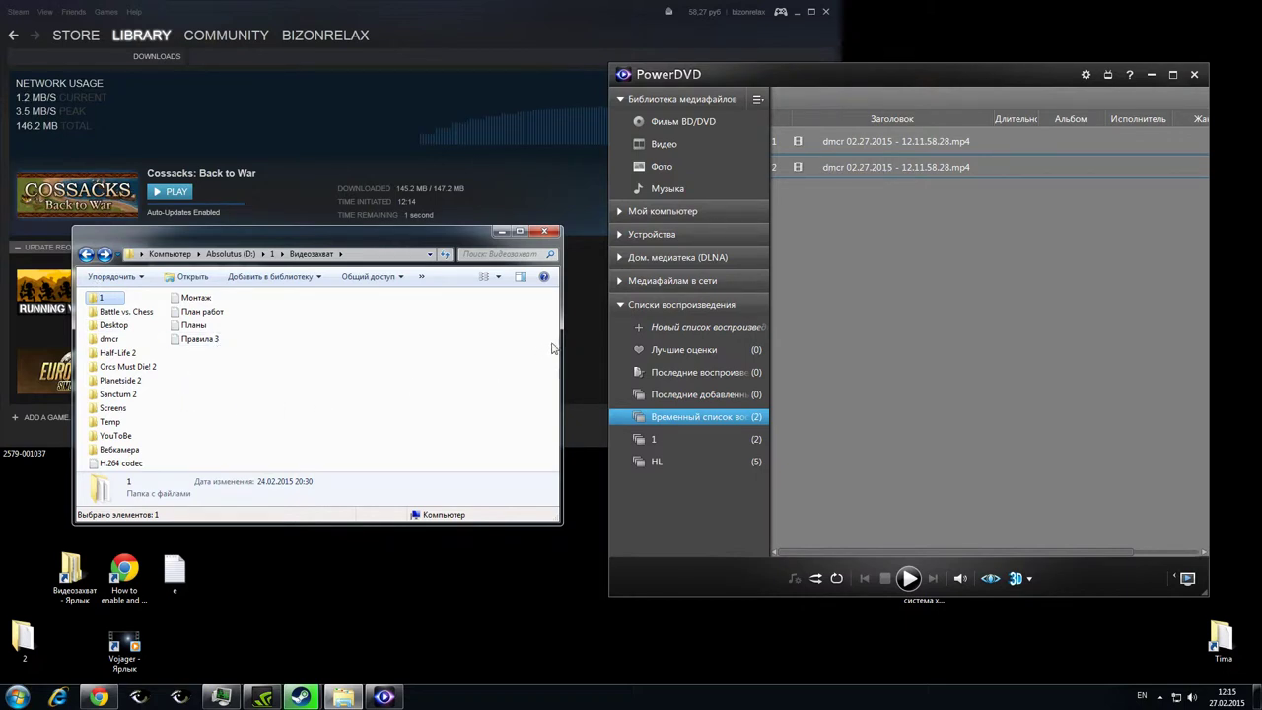
Look inside the YouToBe and Half-Life 2 subfolders and return to the Видеозахват folder
{"action": "left_click", "coordinate": [97, 442]}
{"action": "double_click", "coordinate": [96, 442]}
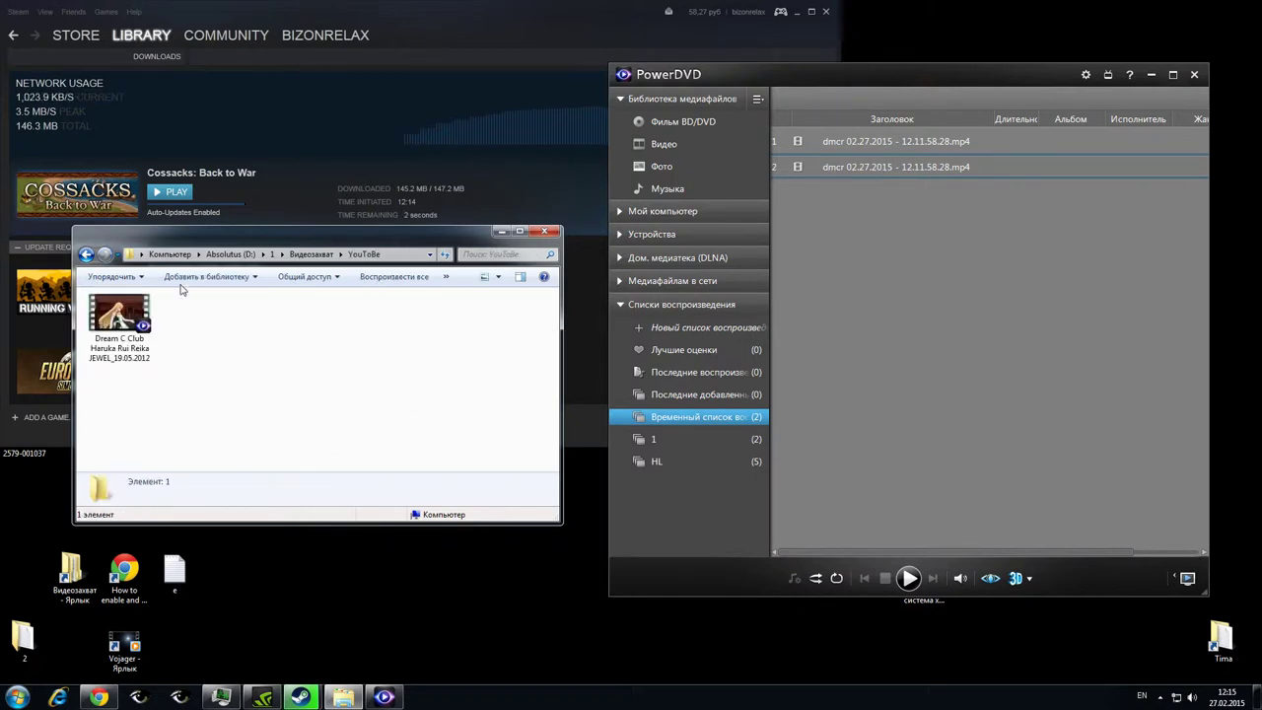
{"action": "left_click", "coordinate": [85, 255]}
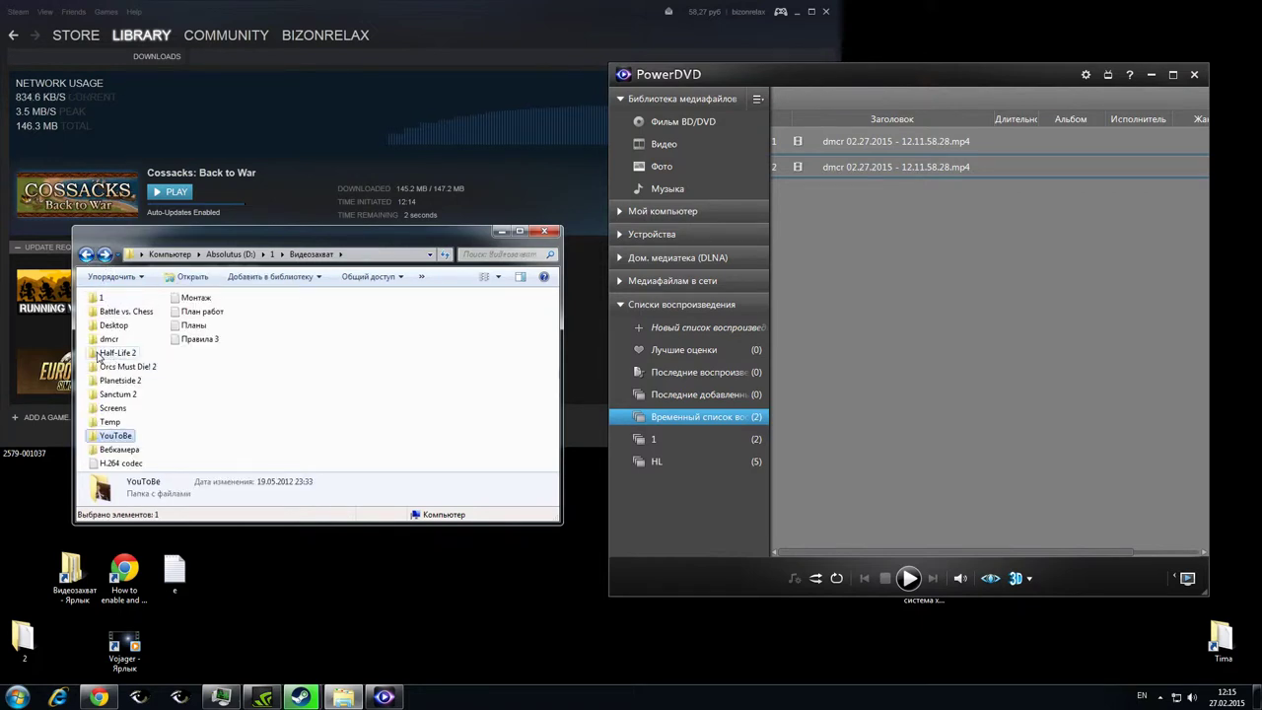
{"action": "double_click", "coordinate": [109, 353]}
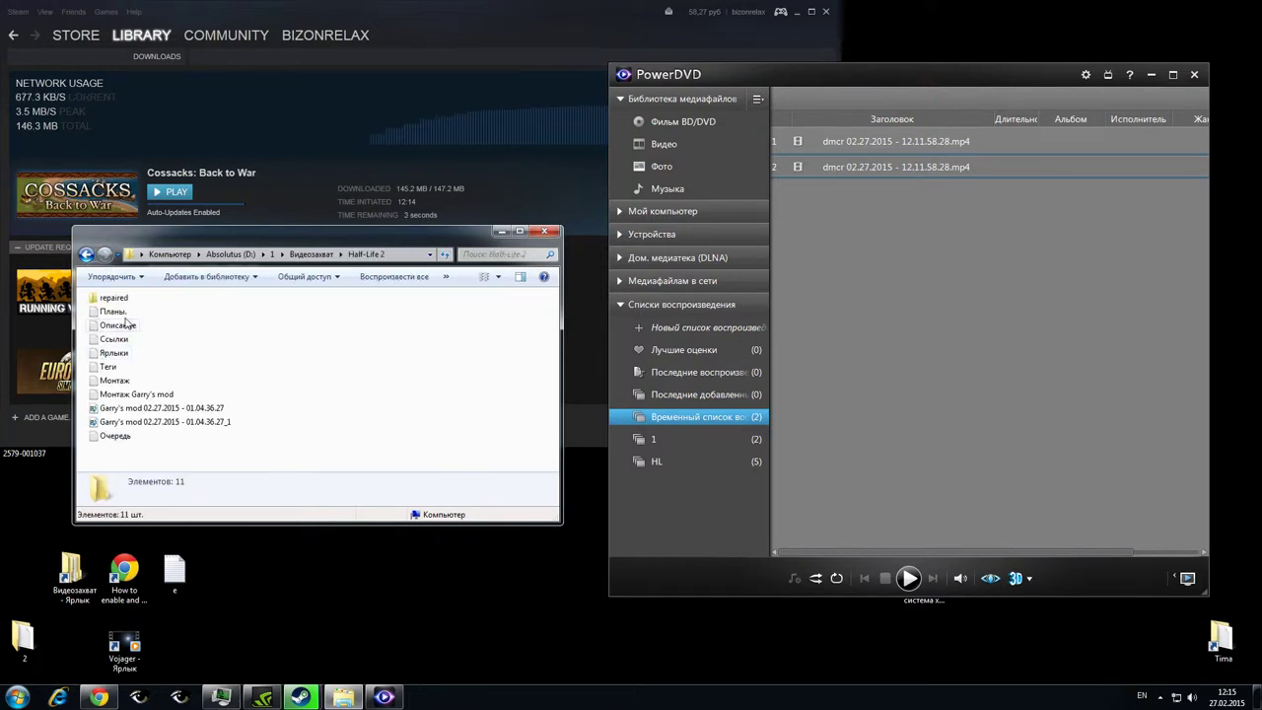
{"action": "left_click", "coordinate": [86, 256]}
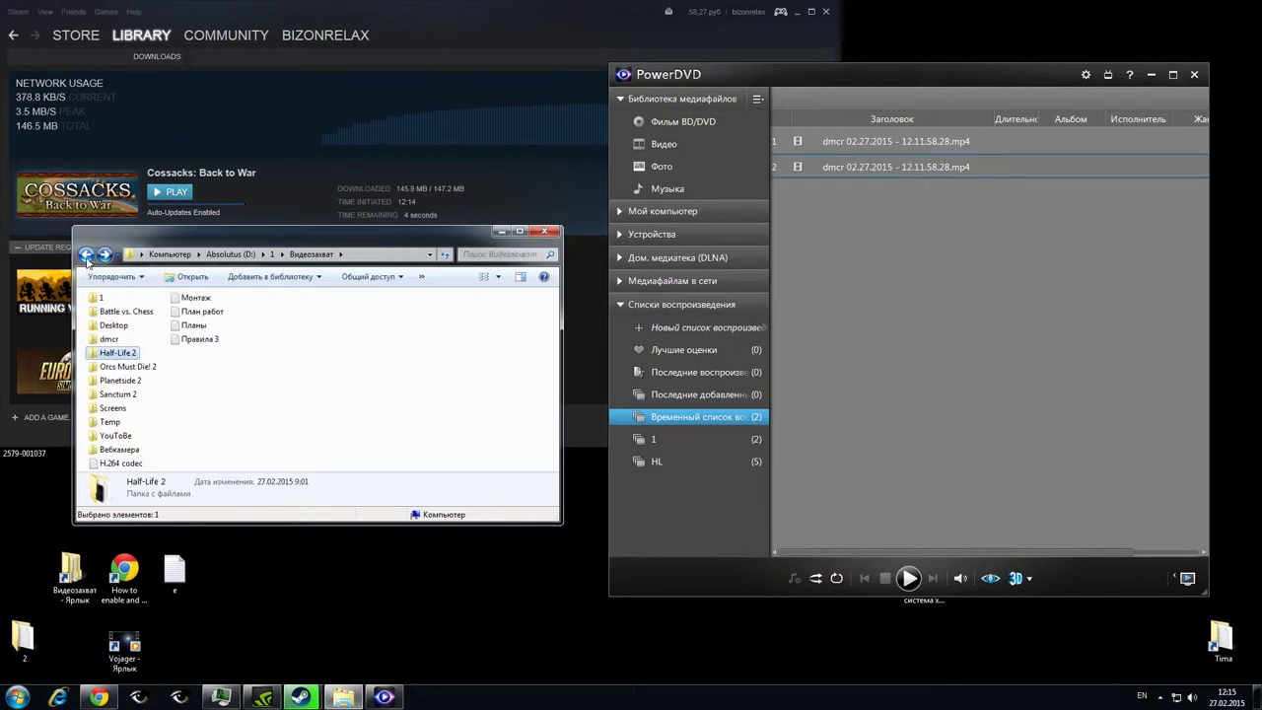
Try to play the video in the dmcr folder with Windows Media Player, closing PowerDVD and dismissing the error
{"action": "double_click", "coordinate": [98, 341]}
{"action": "left_click", "coordinate": [121, 342]}
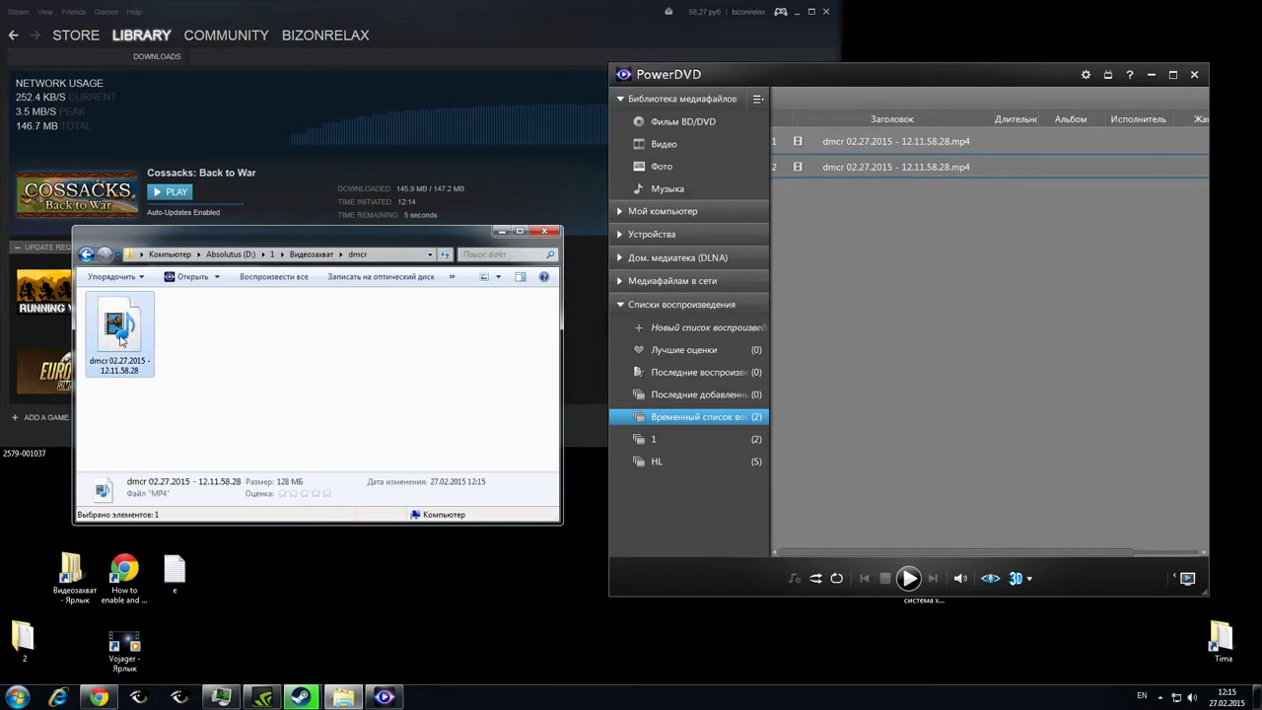
{"action": "right_click", "coordinate": [121, 342]}
{"action": "mouse_move", "coordinate": [197, 359]}
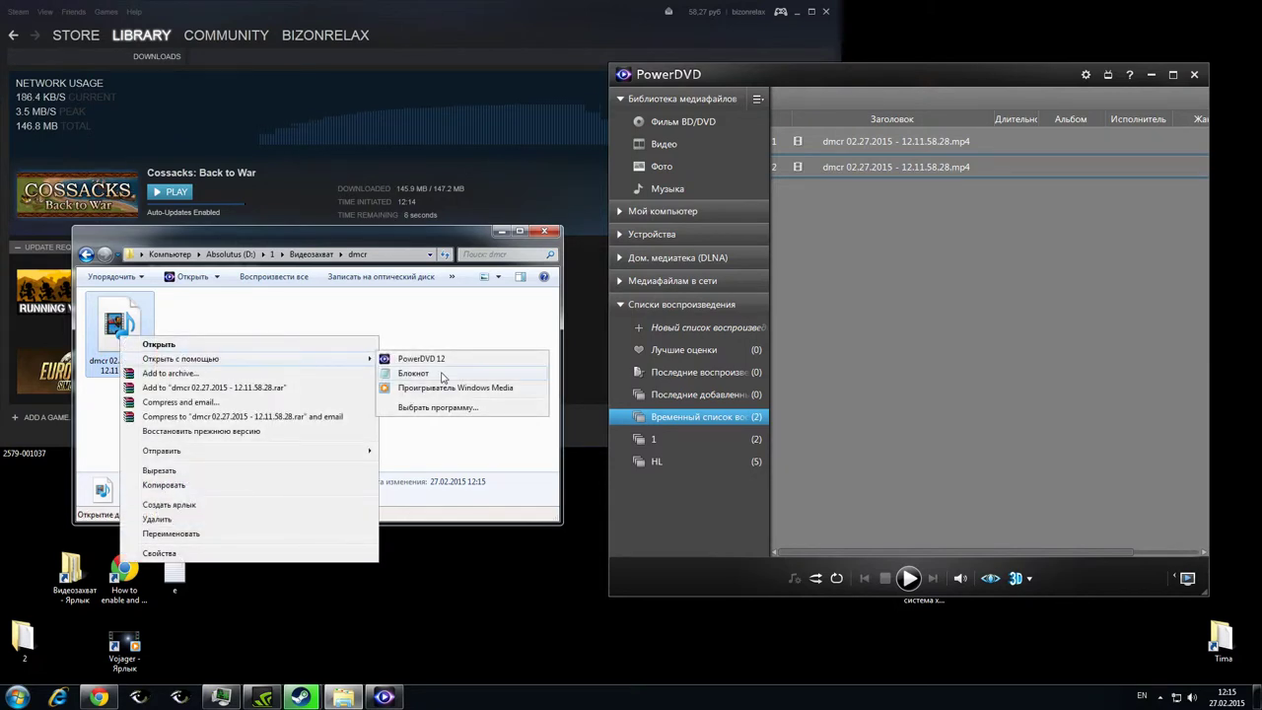
{"action": "left_click", "coordinate": [408, 387]}
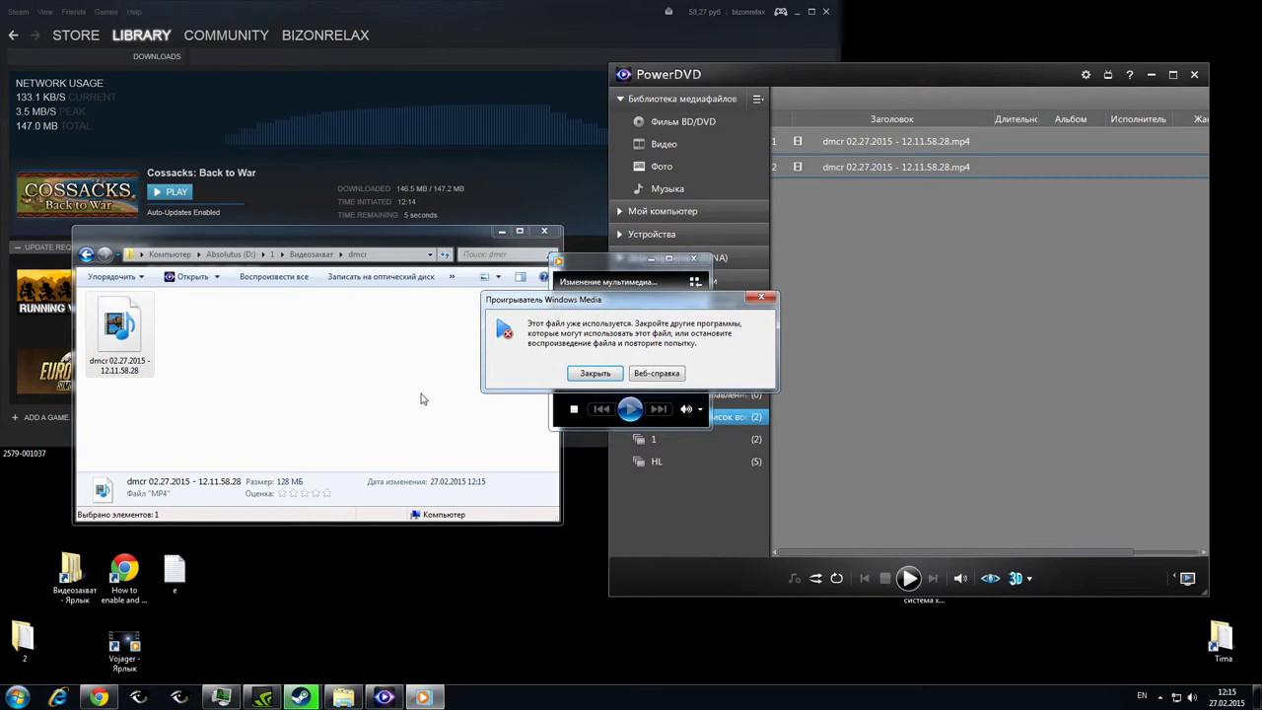
{"action": "left_click", "coordinate": [1192, 75]}
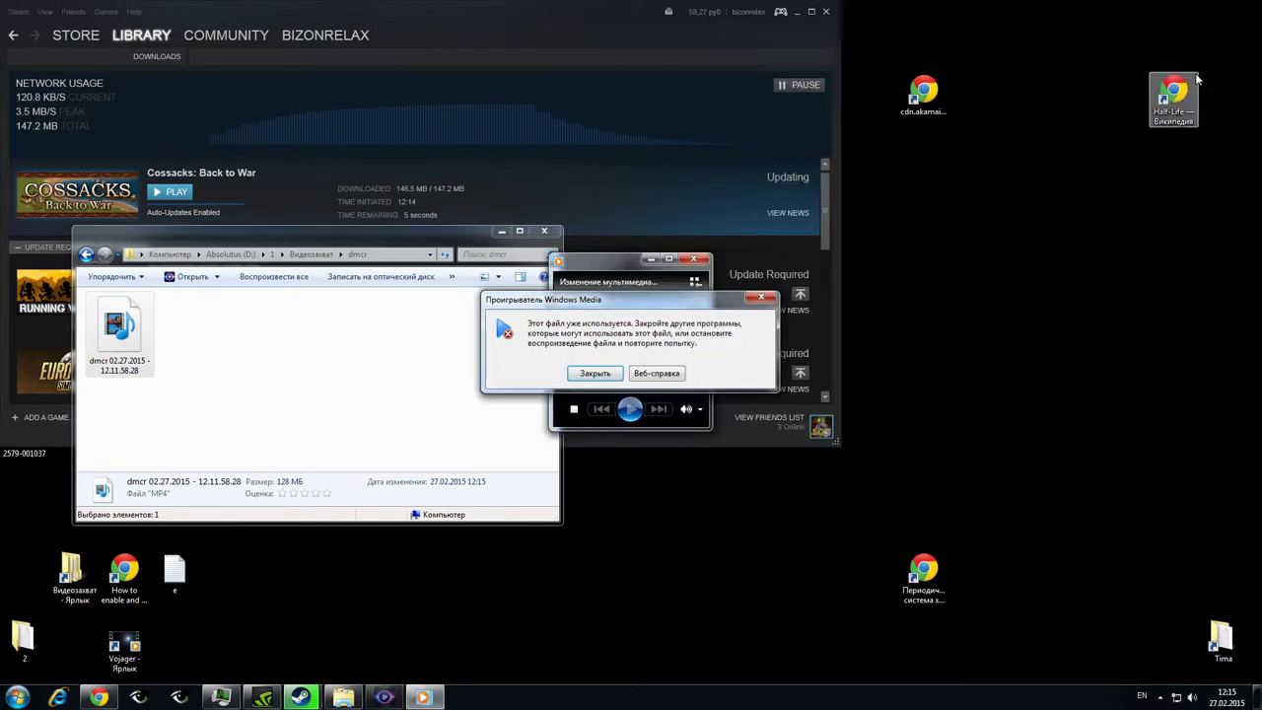
{"action": "left_click", "coordinate": [617, 375]}
Retry the dmcr video in Windows Media Player with PowerDVD closed and dismiss the message
{"action": "left_click", "coordinate": [114, 330]}
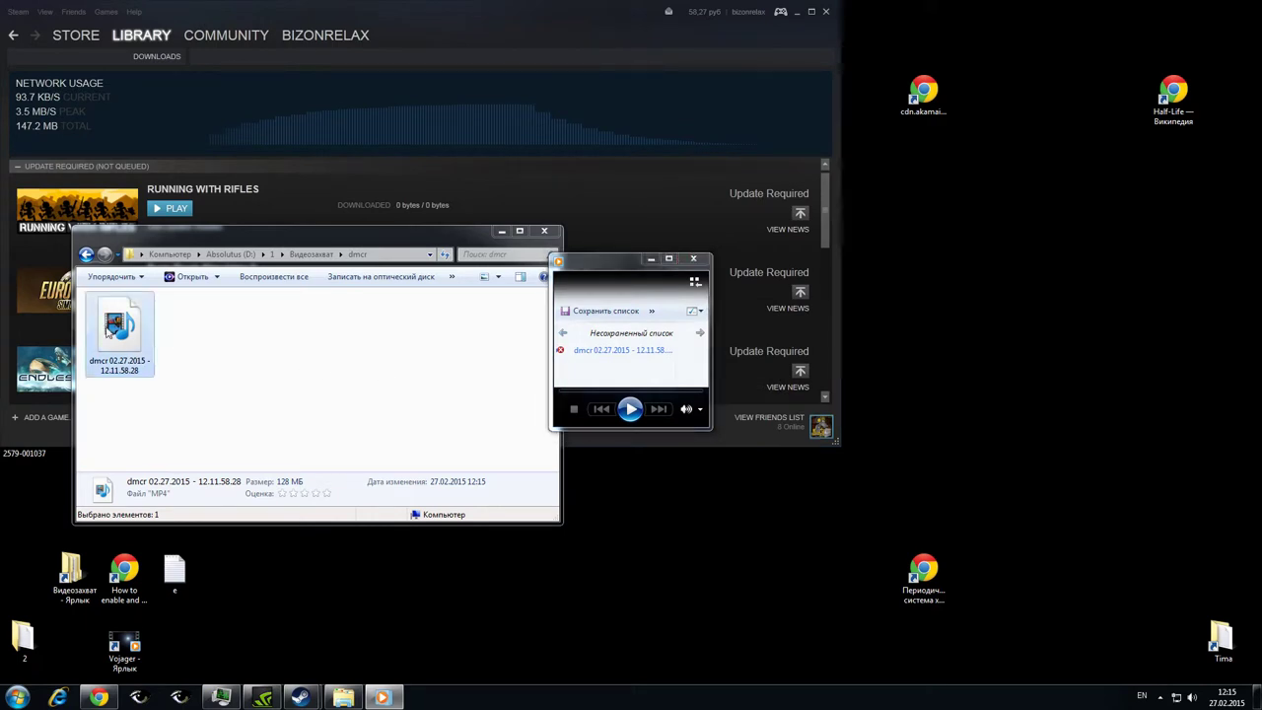
{"action": "right_click", "coordinate": [108, 330]}
{"action": "mouse_move", "coordinate": [181, 352]}
{"action": "left_click", "coordinate": [440, 379]}
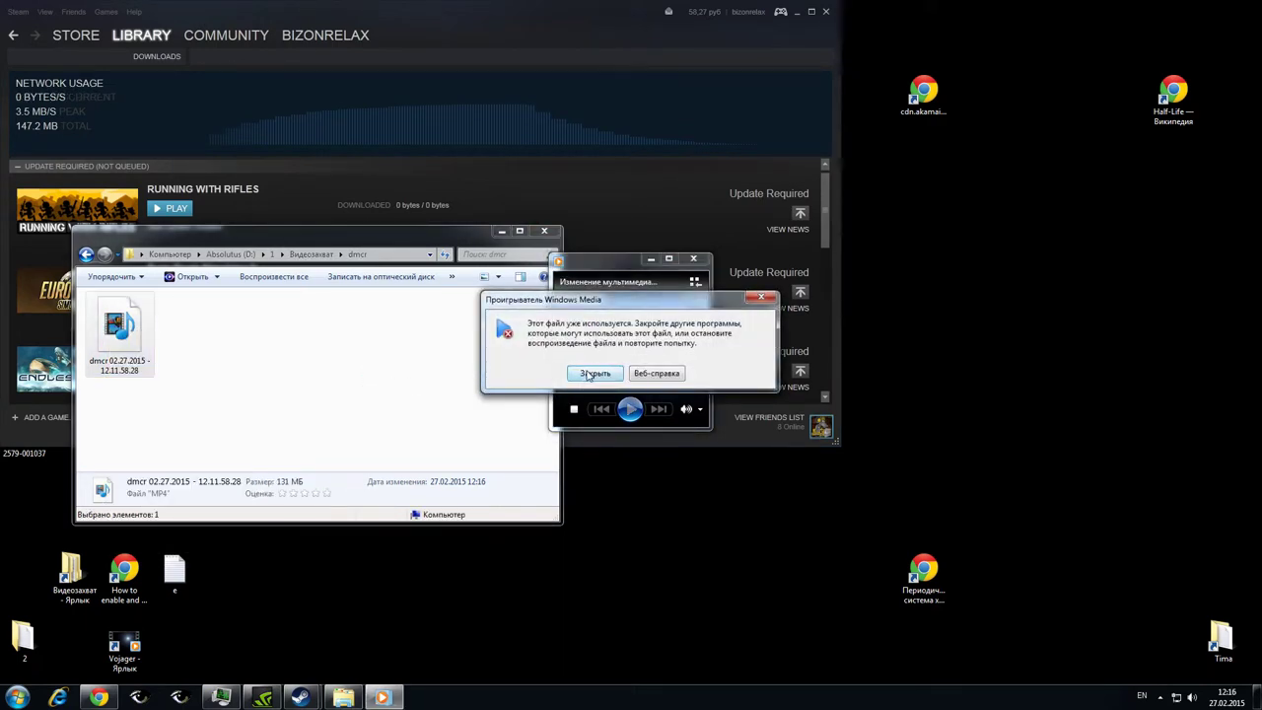
{"action": "left_click", "coordinate": [593, 374]}
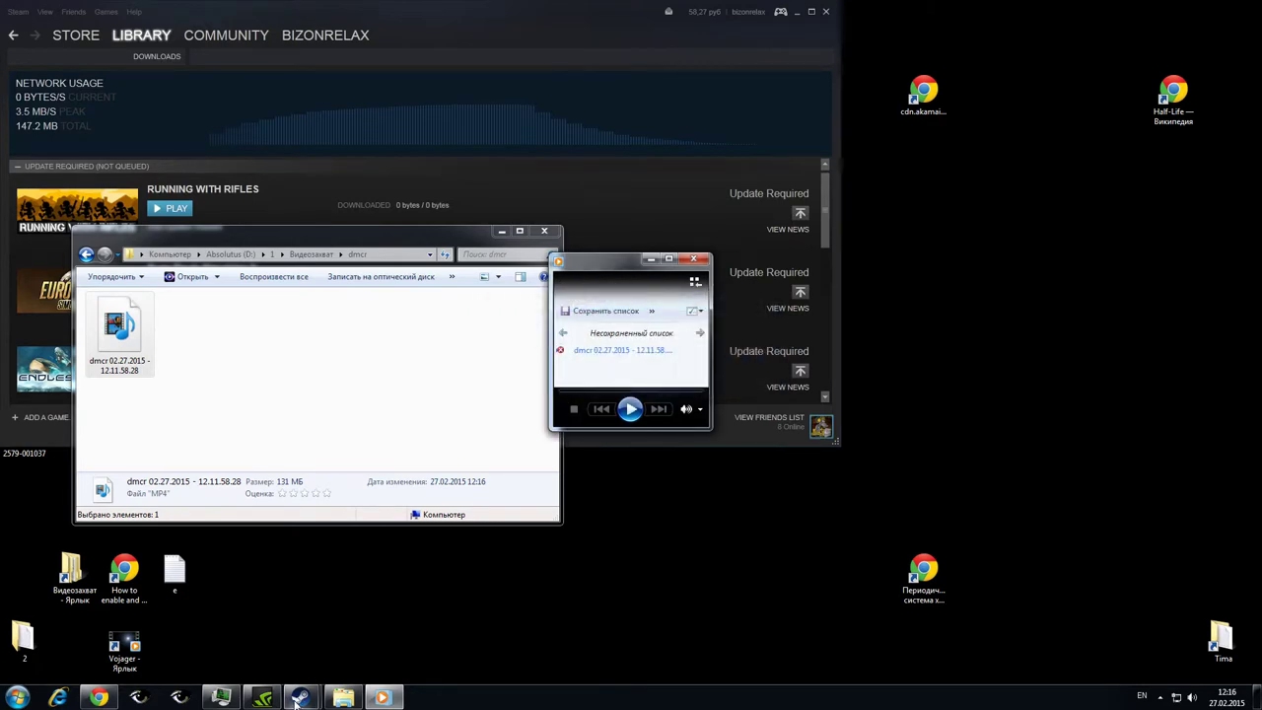
Switch to GeForce Experience to view its ShadowPlay preferences, return to the dmcr folder and reveal the hidden notification icons
{"action": "left_click", "coordinate": [260, 698]}
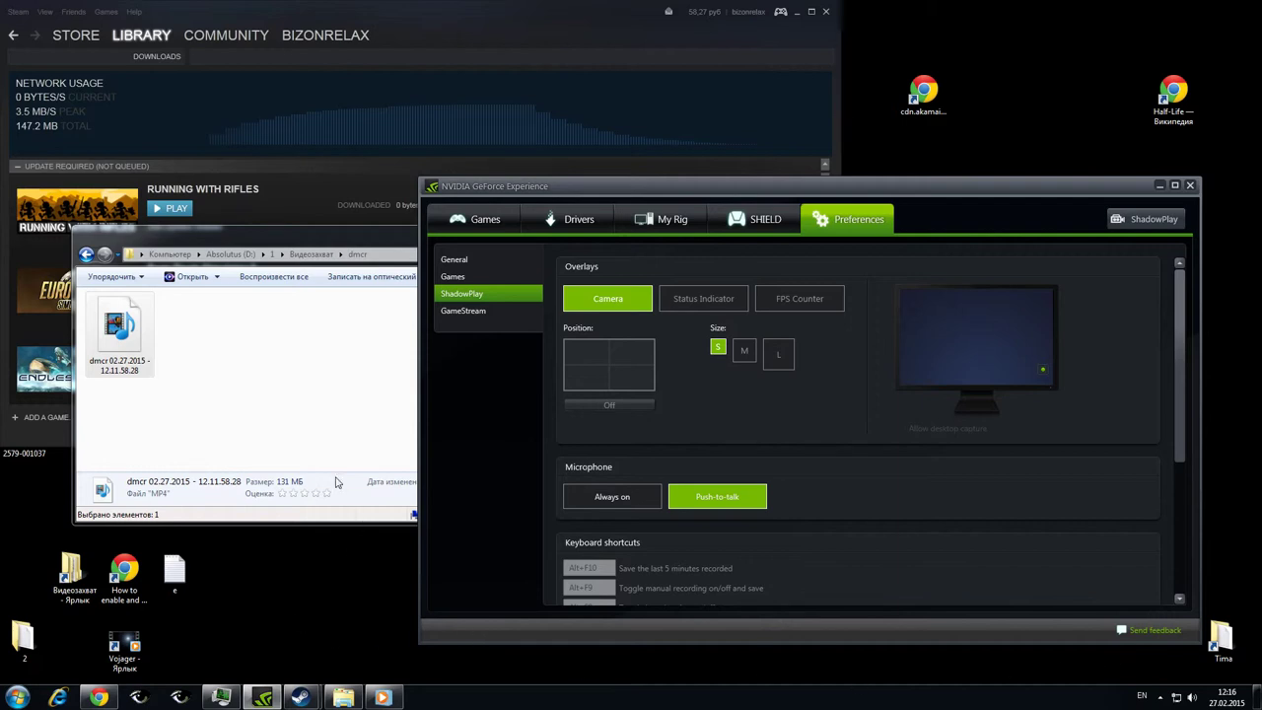
{"action": "left_click", "coordinate": [277, 394]}
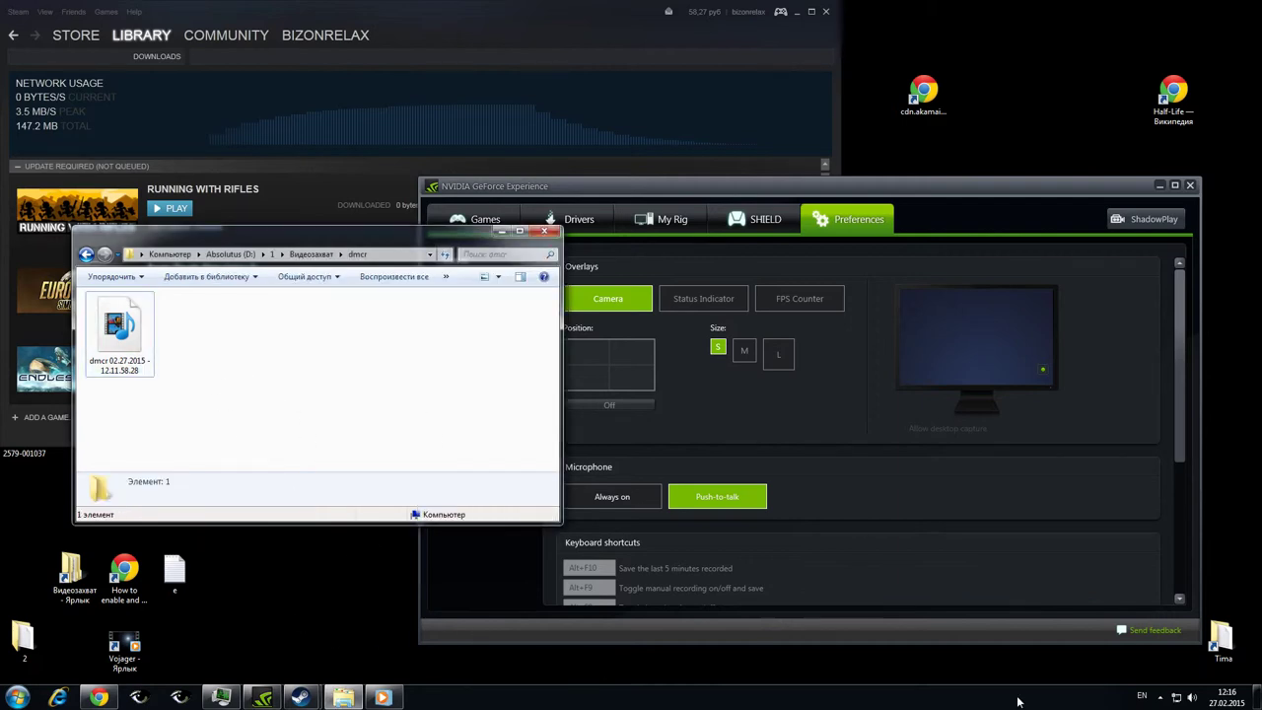
{"action": "left_click", "coordinate": [1160, 697]}
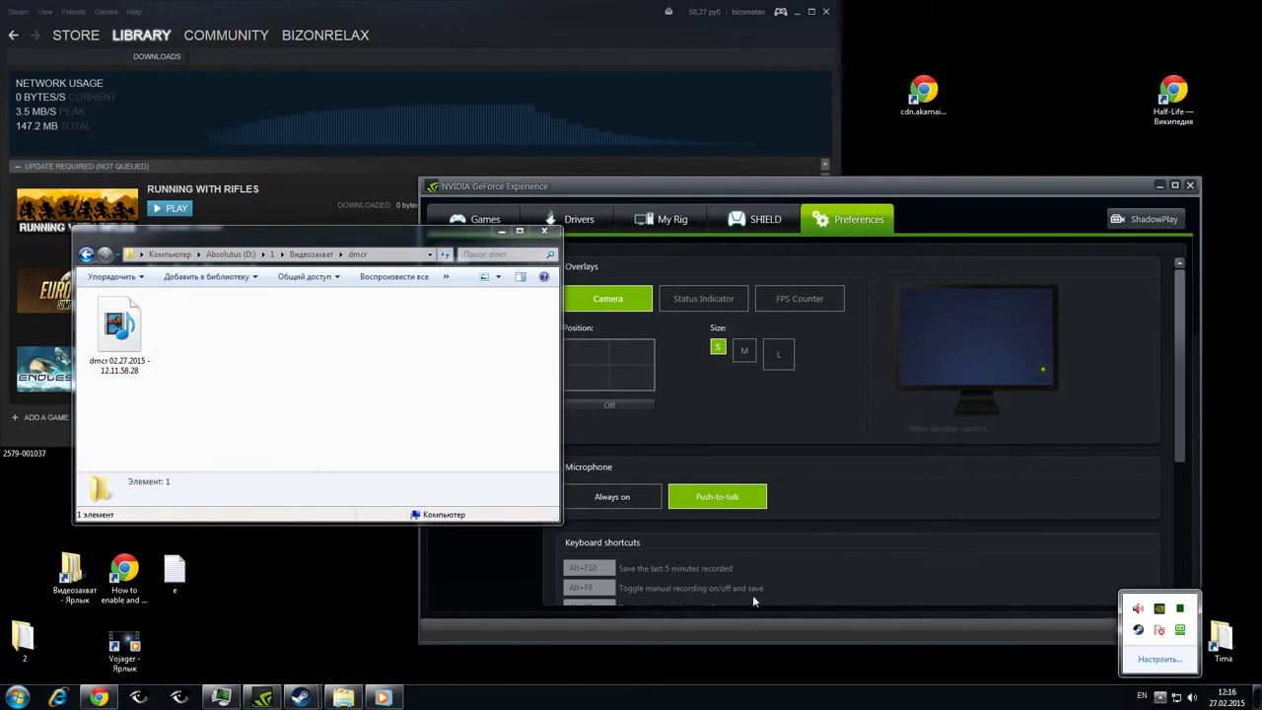
Try once more to play the dmcr recording with Windows Media Player and close the error dialog
{"action": "right_click", "coordinate": [121, 343]}
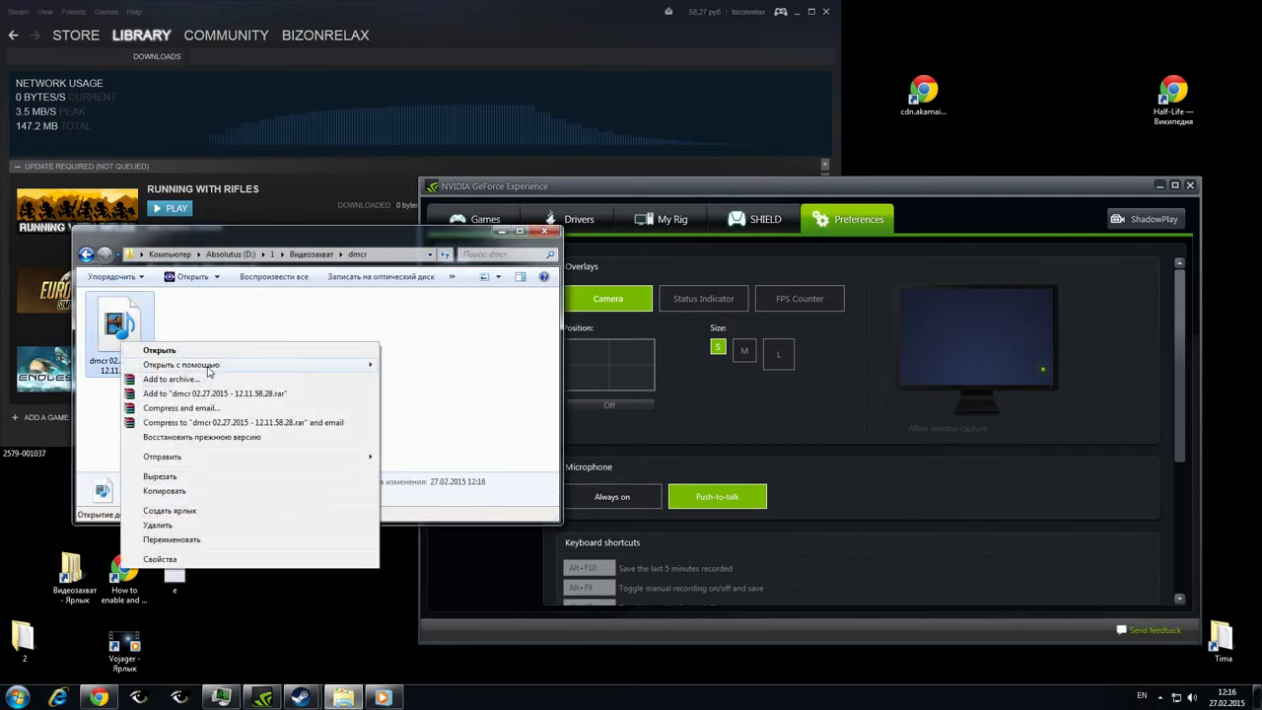
{"action": "mouse_move", "coordinate": [208, 370]}
{"action": "left_click", "coordinate": [426, 398]}
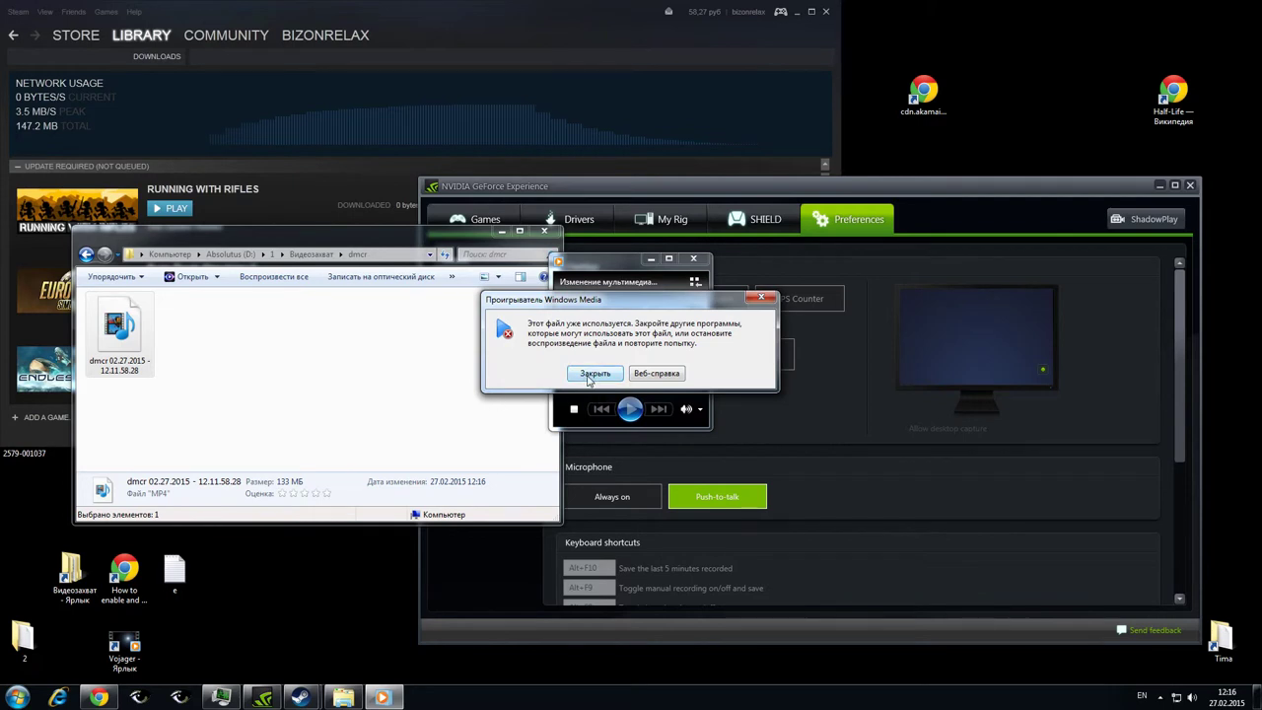
{"action": "left_click", "coordinate": [592, 374]}
Try to open the dmcr recording with PowerDVD 12, dismiss the warning and return to the folder window
{"action": "right_click", "coordinate": [111, 327]}
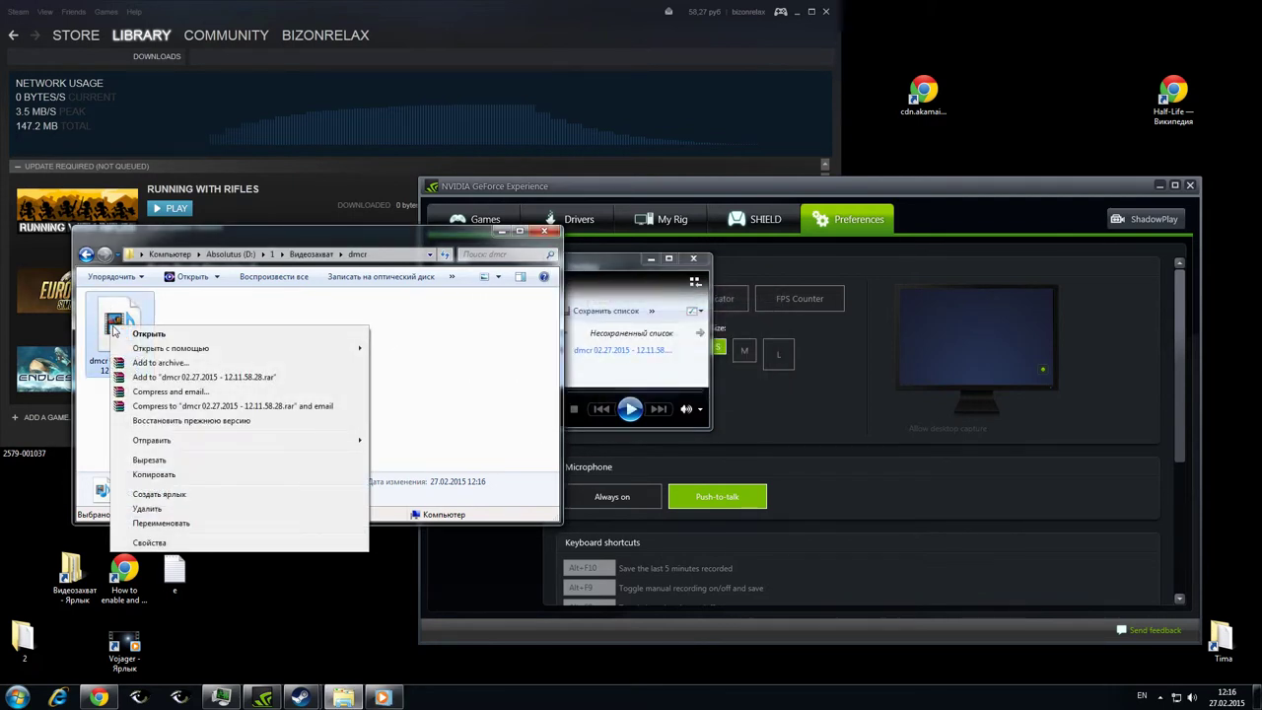
{"action": "mouse_move", "coordinate": [179, 348]}
{"action": "left_click", "coordinate": [413, 351]}
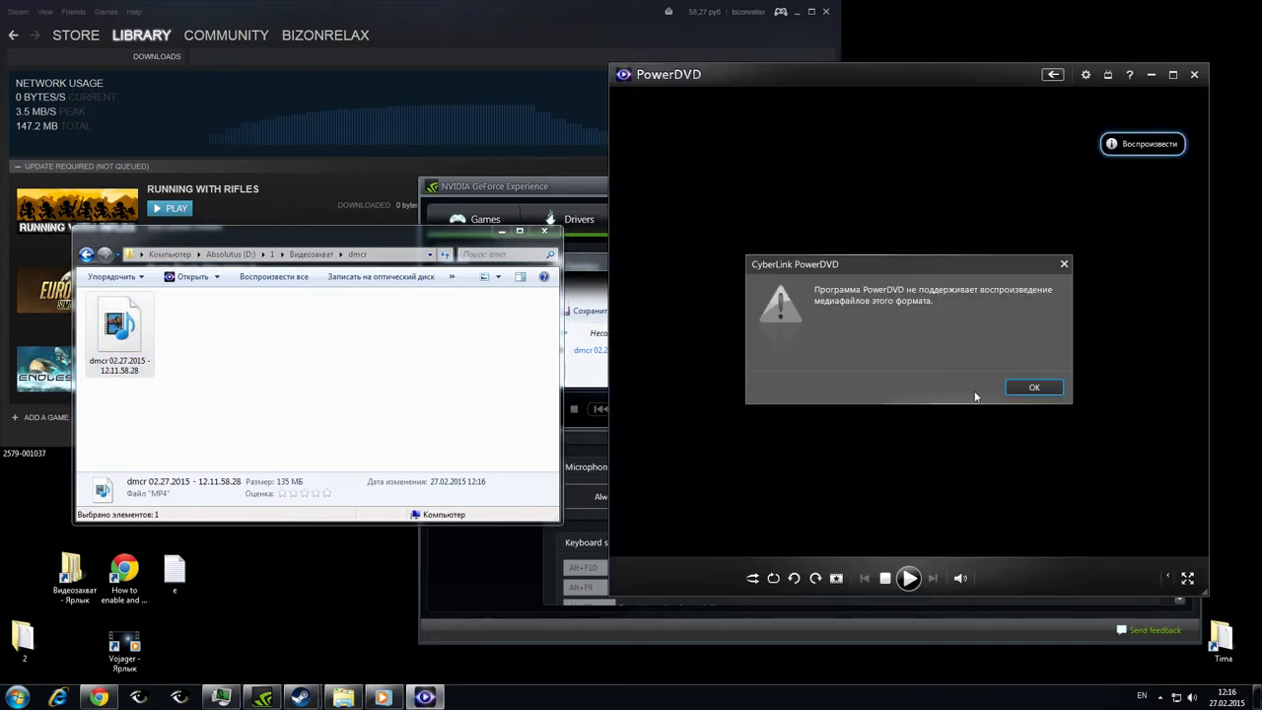
{"action": "left_click", "coordinate": [1037, 387]}
{"action": "left_click", "coordinate": [470, 408]}
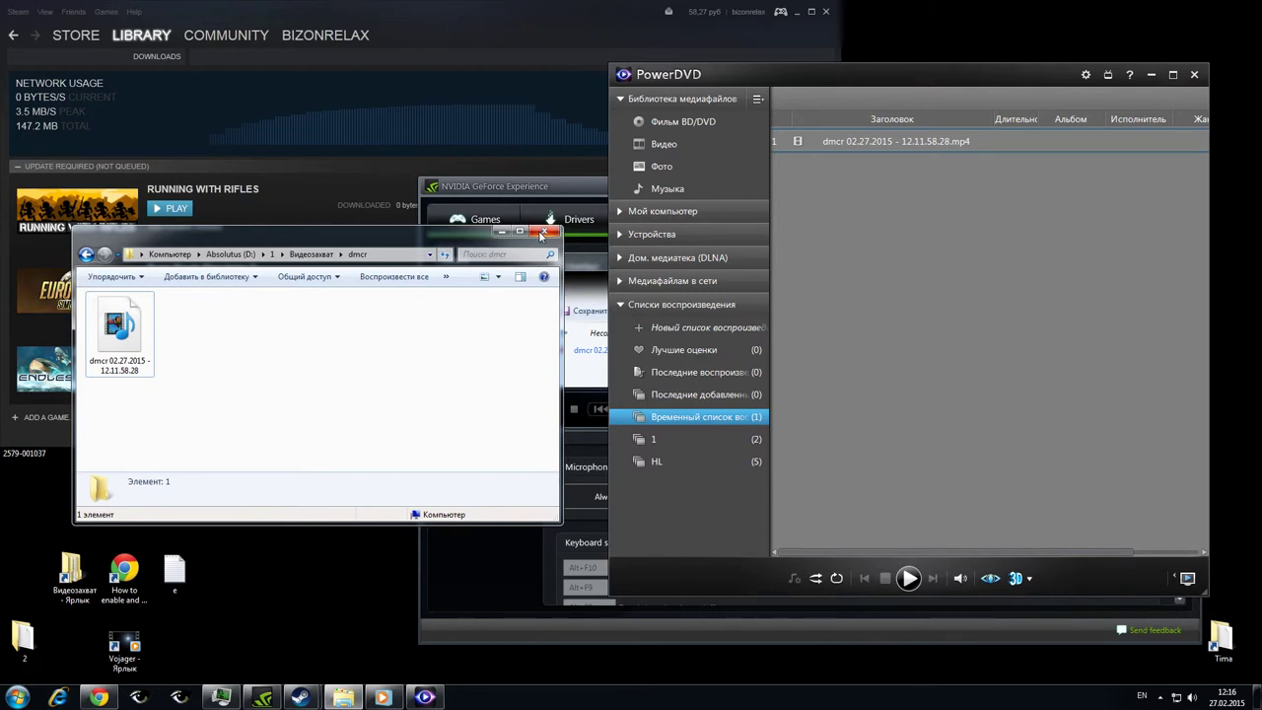
Select the dmcr recording to check its details and refresh the folder contents
{"action": "left_click", "coordinate": [137, 349]}
{"action": "left_click", "coordinate": [311, 381]}
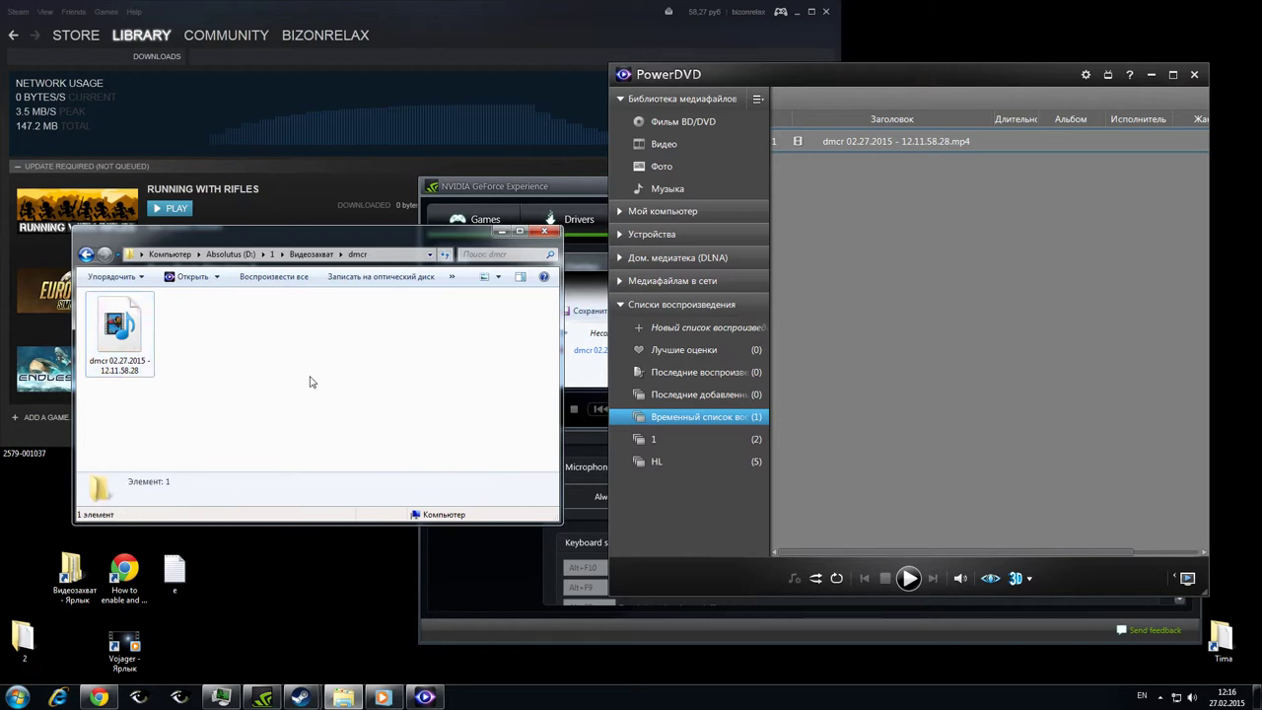
{"action": "left_click", "coordinate": [123, 335]}
{"action": "right_click", "coordinate": [225, 367]}
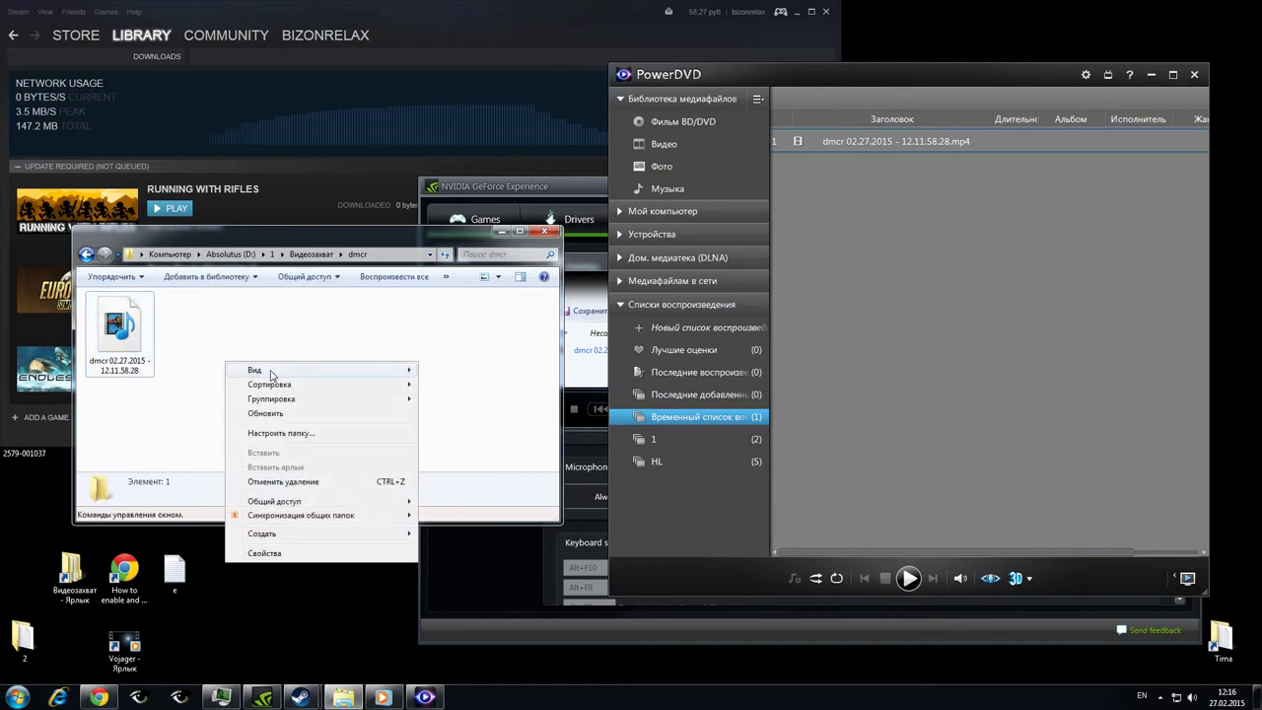
{"action": "left_click", "coordinate": [266, 412]}
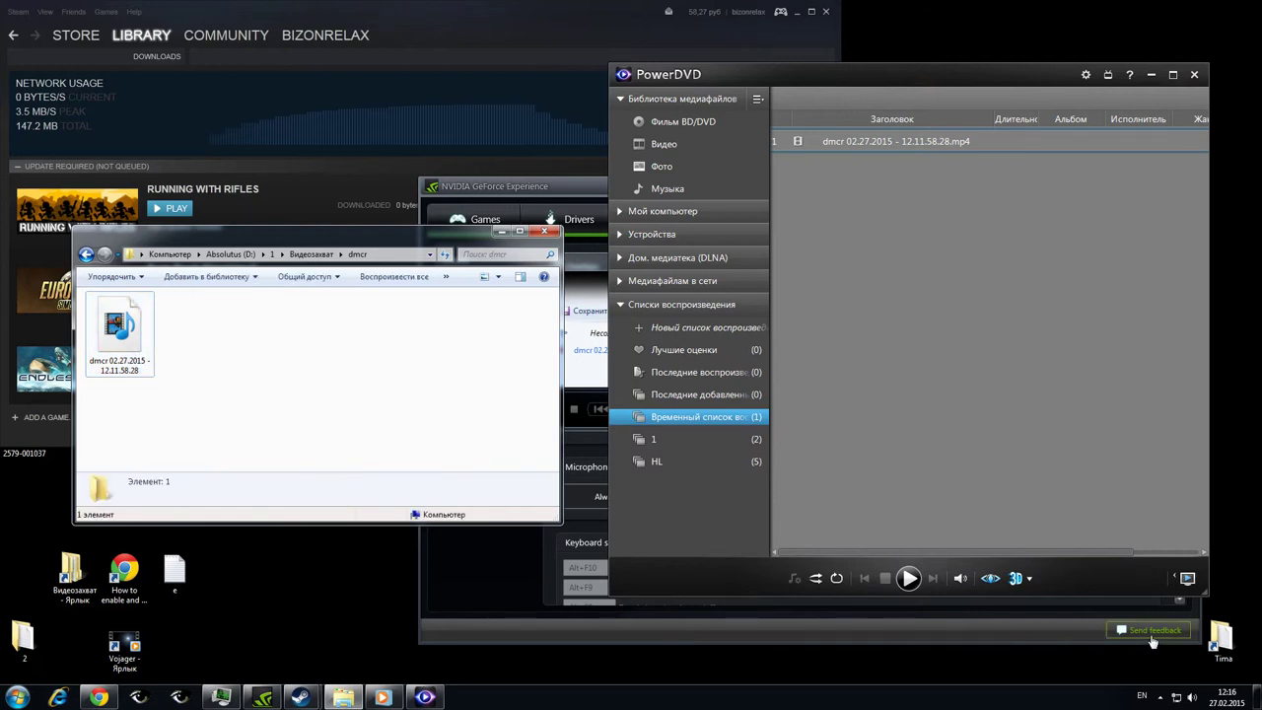
Minimize PowerDVD and close Windows Media Player, leaving the dmcr folder window in front
{"action": "left_click", "coordinate": [1151, 75]}
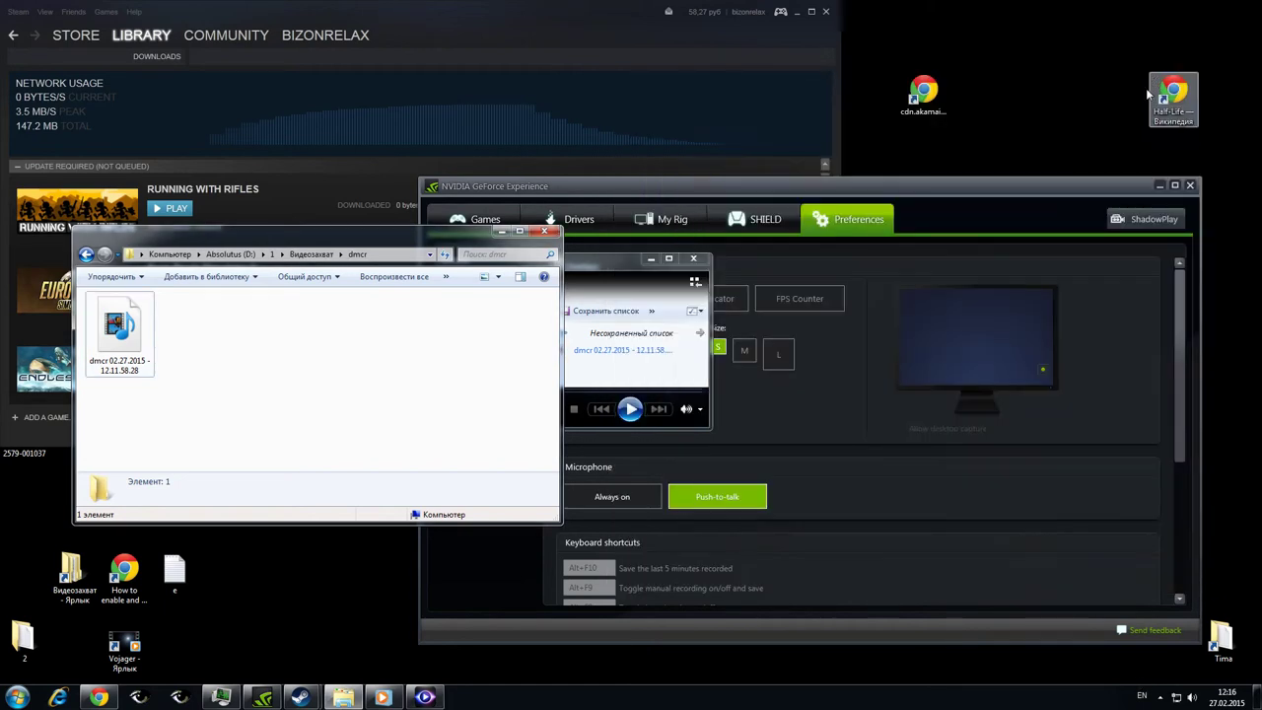
{"action": "left_click", "coordinate": [594, 269]}
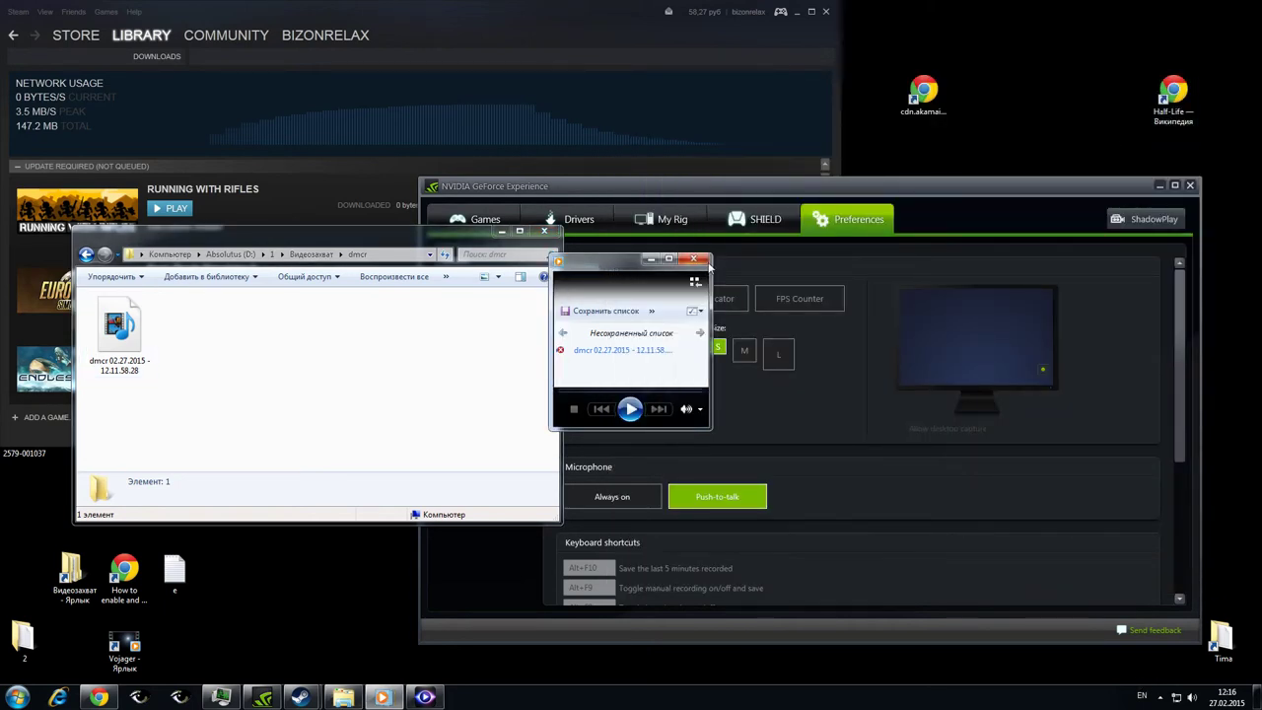
{"action": "left_click", "coordinate": [694, 259]}
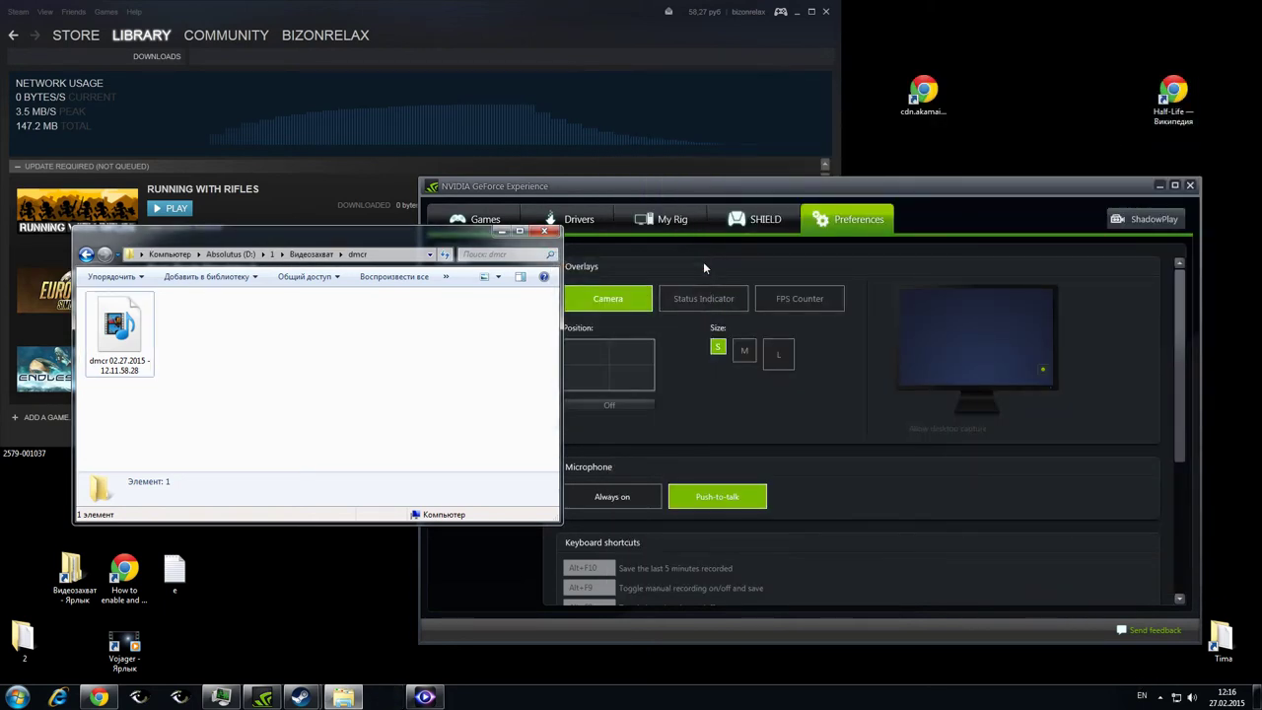
{"action": "left_click", "coordinate": [1031, 189]}
{"action": "left_click", "coordinate": [303, 241]}
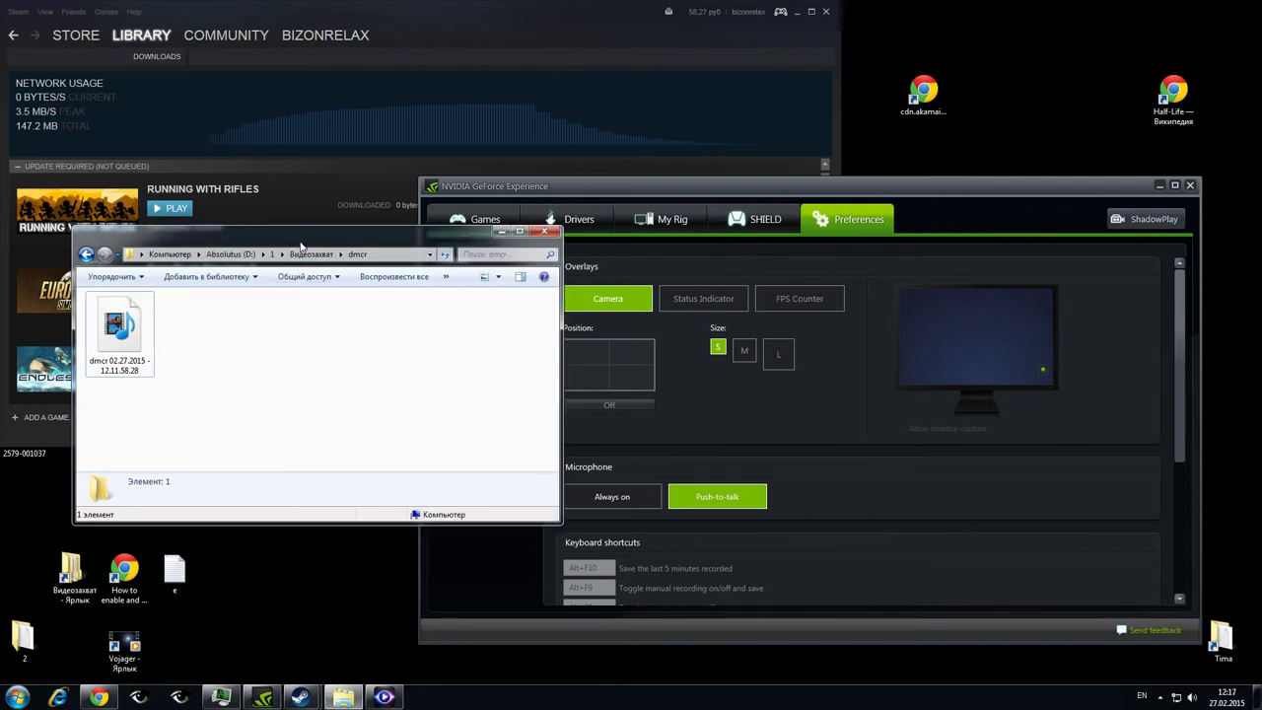
Switch to Steam, open the games library and launch Cossacks: Back to War with the Play Cossacks: Back to War option
{"action": "left_click", "coordinate": [414, 21]}
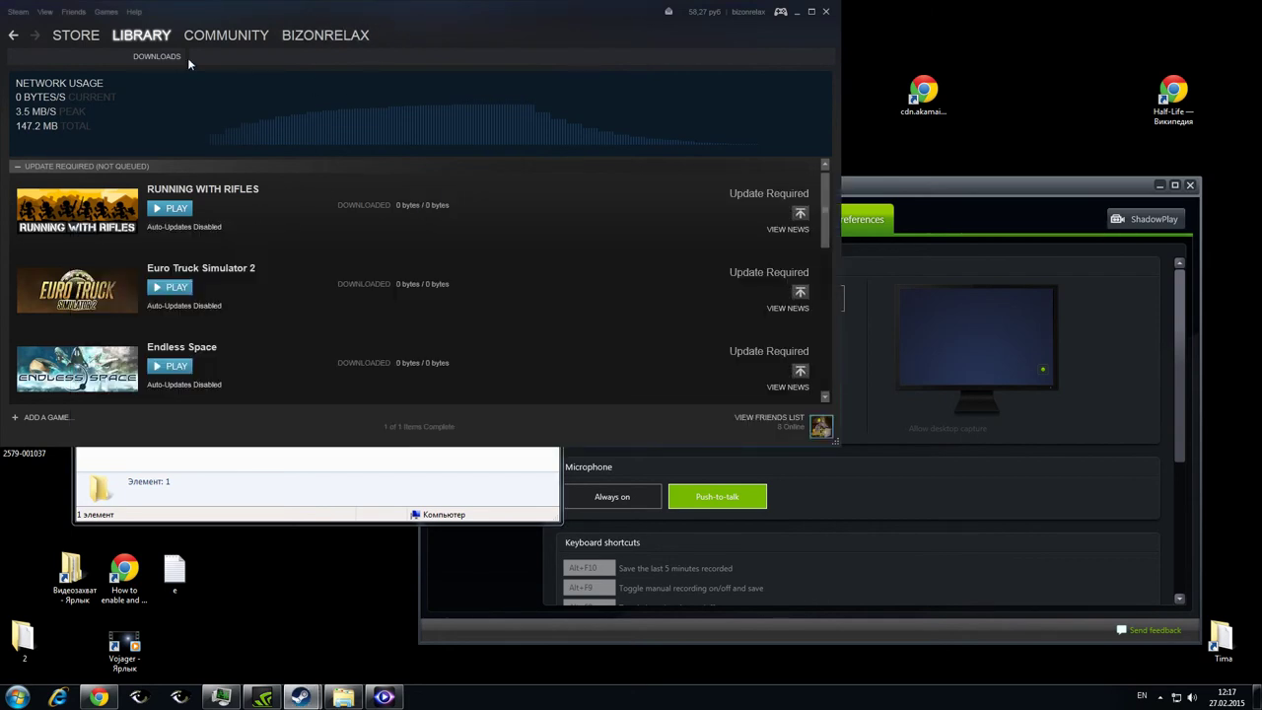
{"action": "mouse_move", "coordinate": [154, 37]}
{"action": "left_click", "coordinate": [123, 118]}
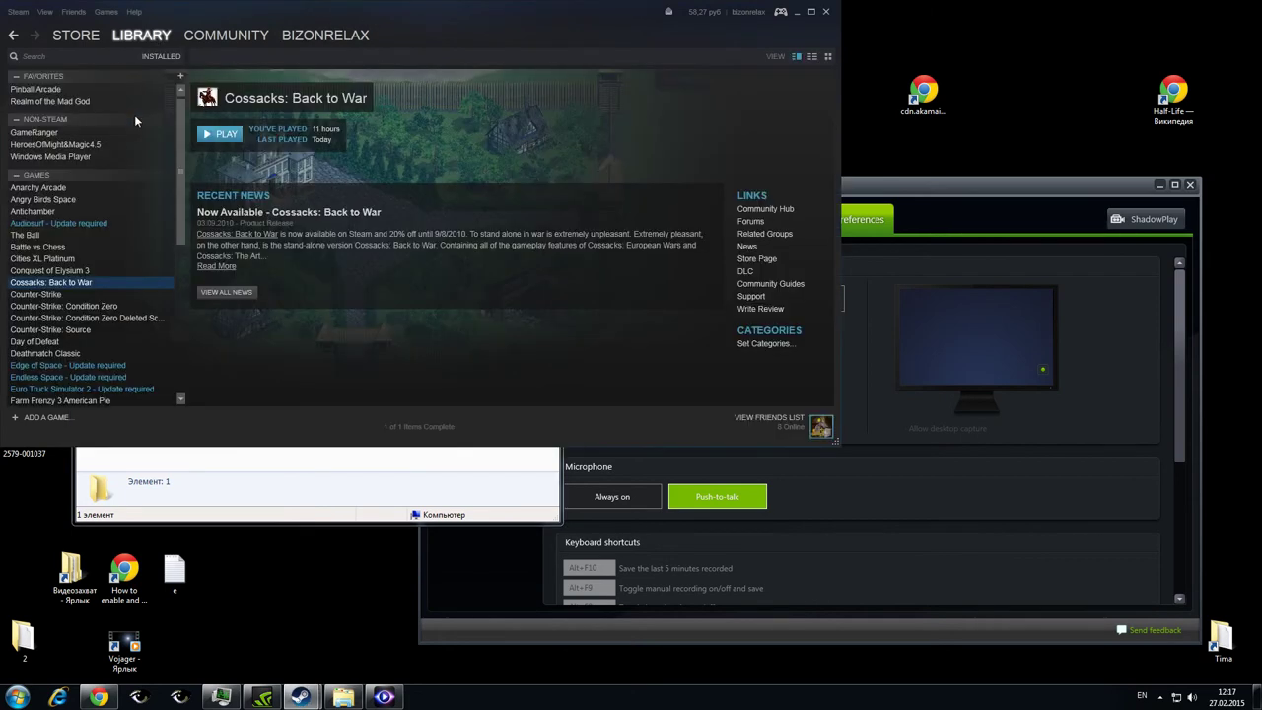
{"action": "left_click", "coordinate": [225, 135]}
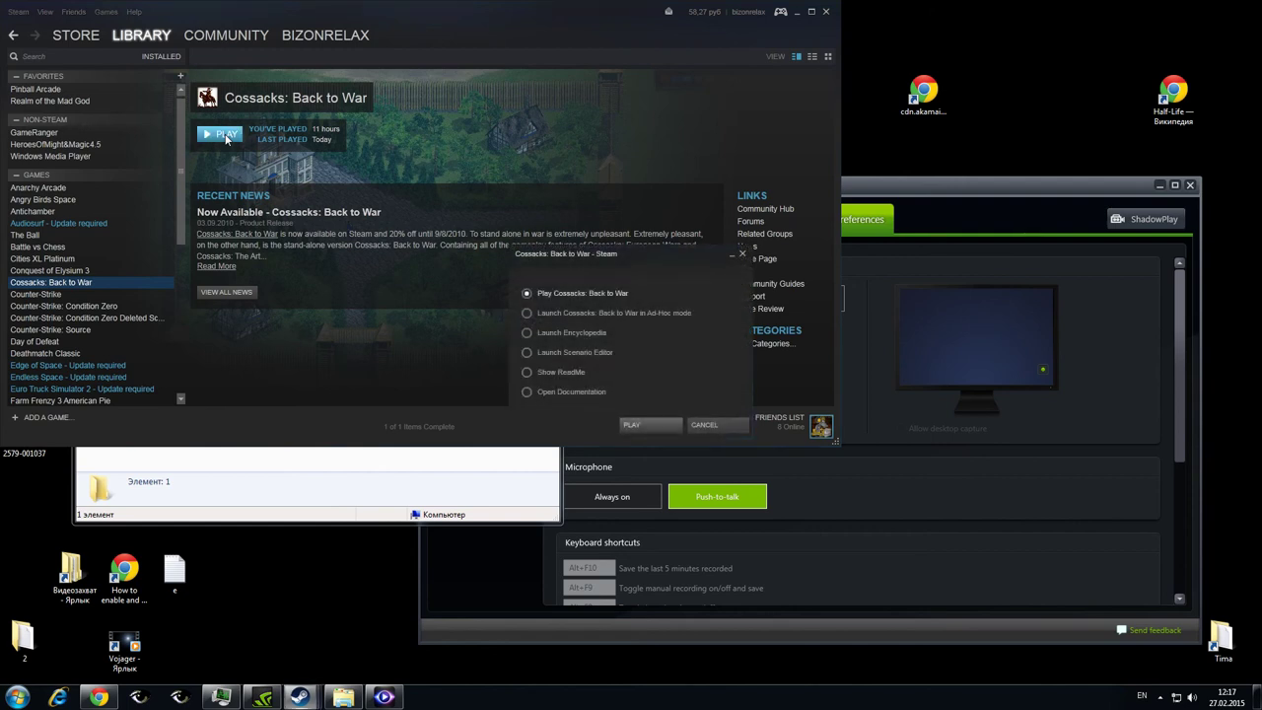
{"action": "left_click", "coordinate": [637, 424]}
{"action": "left_click", "coordinate": [694, 365]}
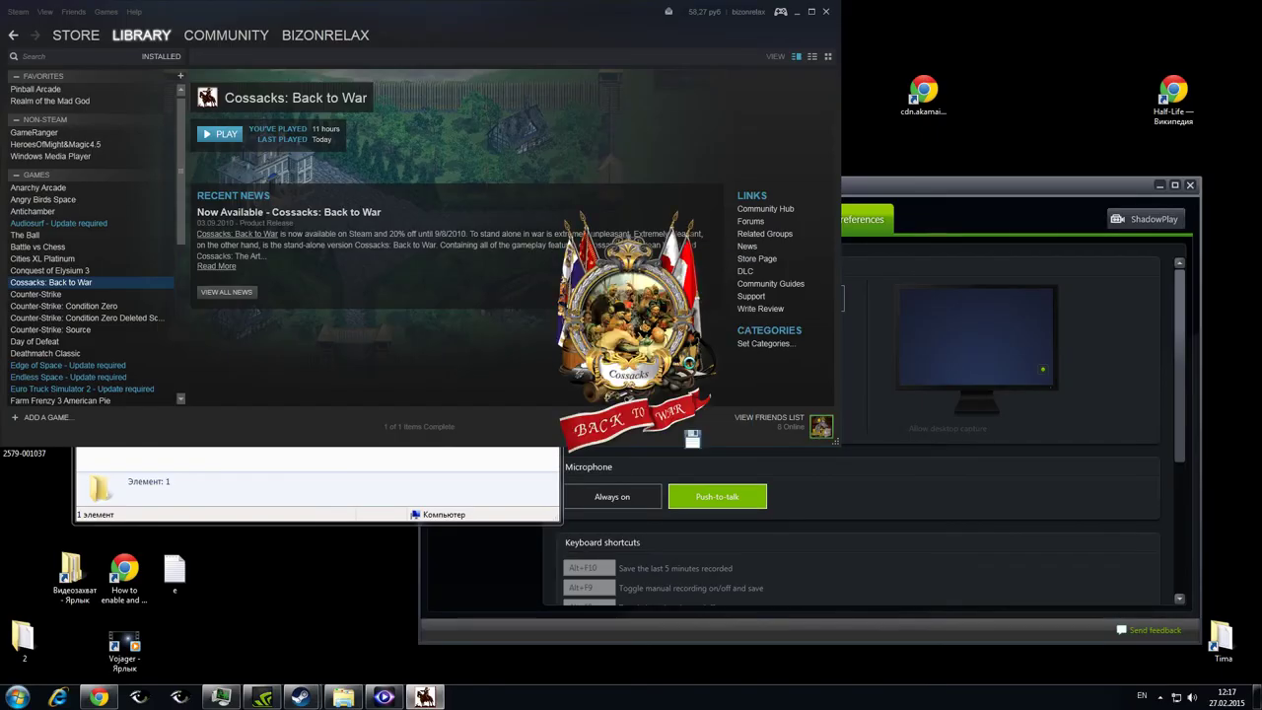